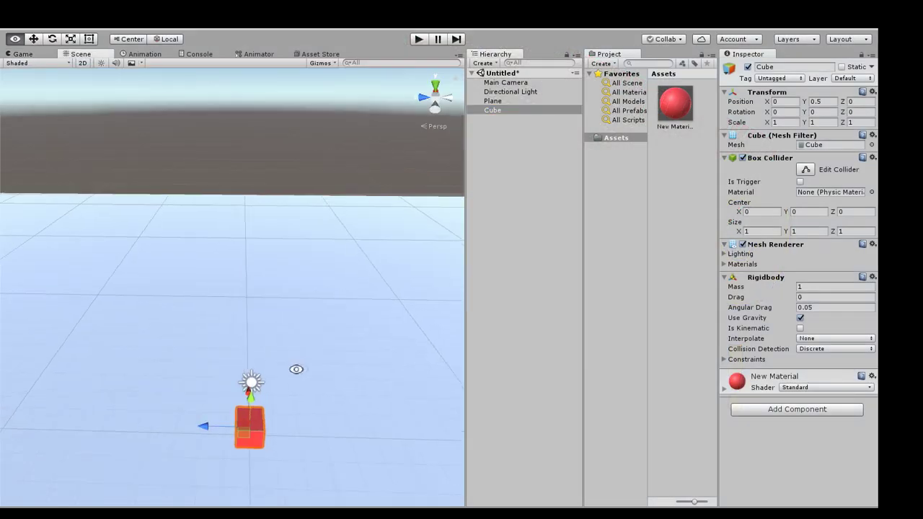
{"action": "key", "text": "f"}
{"action": "left_click_drag", "start_coordinate": [277, 306], "coordinate": [626, 321], "text": "alt"}
{"action": "scroll", "coordinate": [319, 329], "scroll_direction": "down", "scroll_amount": 10}
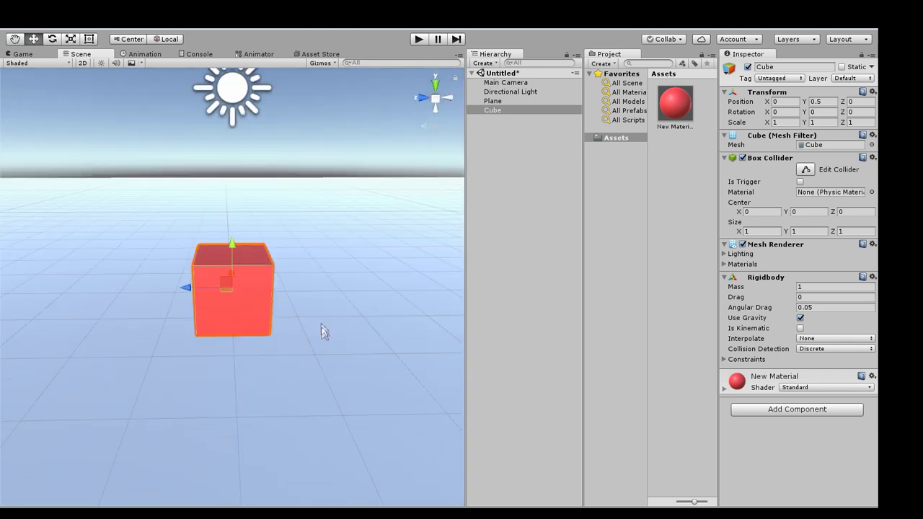
{"action": "left_click_drag", "start_coordinate": [330, 280], "coordinate": [320, 267], "text": "alt"}
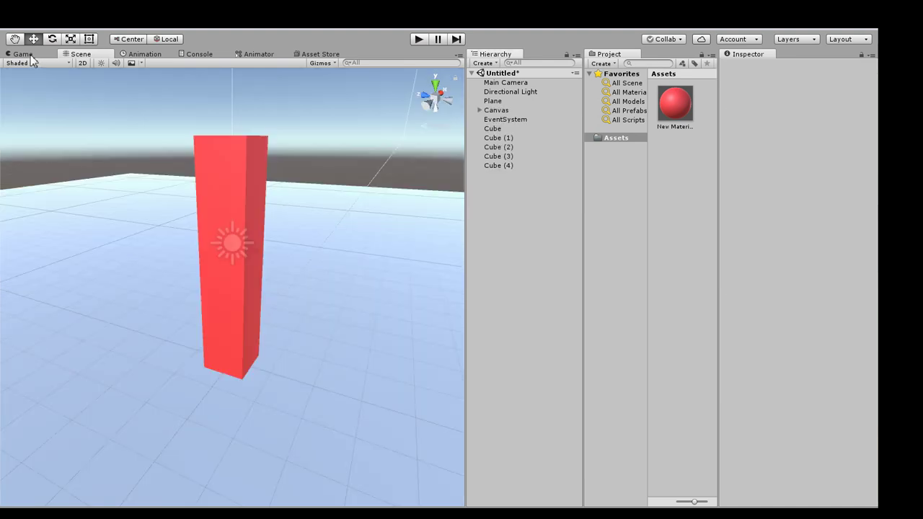
Run the 50-cube simulation in the Game view and stop it.
{"action": "left_click", "coordinate": [24, 54]}
{"action": "left_click", "coordinate": [419, 39]}
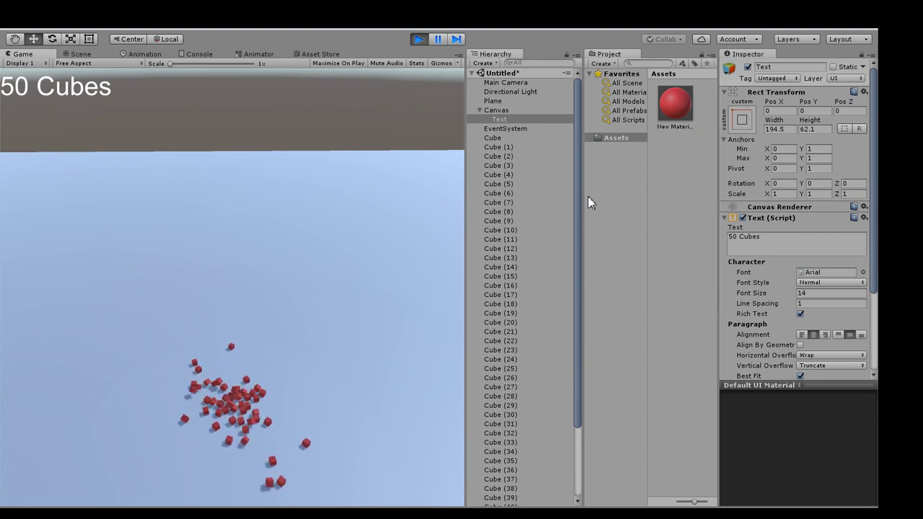
{"action": "left_click", "coordinate": [419, 39]}
Duplicate all 50 cubes and move the copies up to continue the column above the originals.
{"action": "left_click", "coordinate": [497, 138]}
{"action": "scroll", "coordinate": [529, 348], "scroll_direction": "down", "scroll_amount": 3}
{"action": "left_click", "coordinate": [529, 503], "text": "shift"}
{"action": "left_click", "coordinate": [85, 55]}
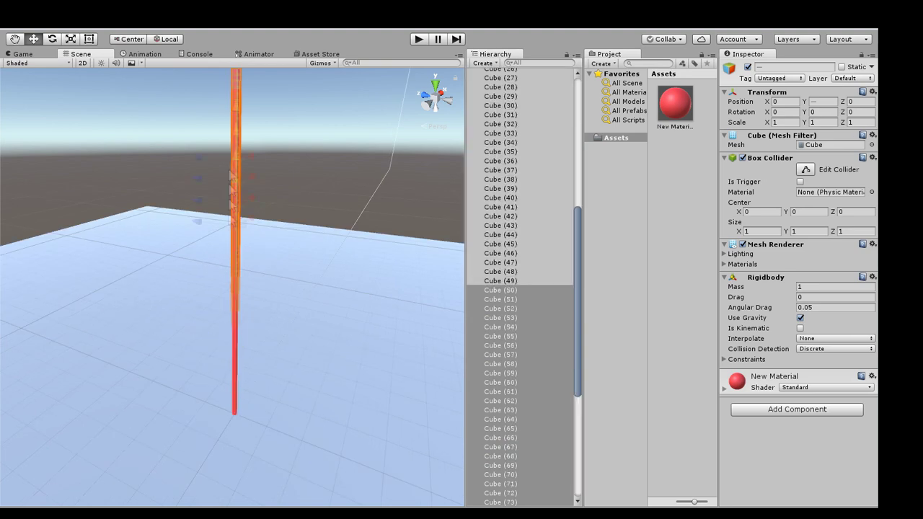
{"action": "scroll", "coordinate": [260, 202], "scroll_direction": "up", "scroll_amount": 5}
{"action": "middle_click_drag", "start_coordinate": [260, 200], "coordinate": [246, 212]}
{"action": "left_click_drag", "start_coordinate": [221, 179], "coordinate": [221, 211]}
{"action": "scroll", "coordinate": [222, 212], "scroll_direction": "down", "scroll_amount": 5}
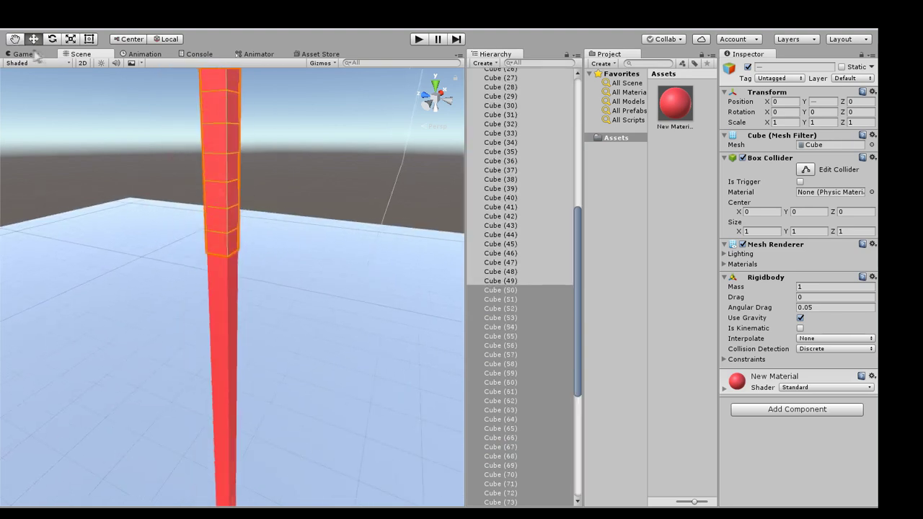
Rotate the Directional Light about Y to swing the column's shadow to its far side, checking in the Game view.
{"action": "left_click", "coordinate": [23, 54]}
{"action": "scroll", "coordinate": [481, 113], "scroll_direction": "up", "scroll_amount": 10}
{"action": "left_click", "coordinate": [505, 92]}
{"action": "key", "text": "e"}
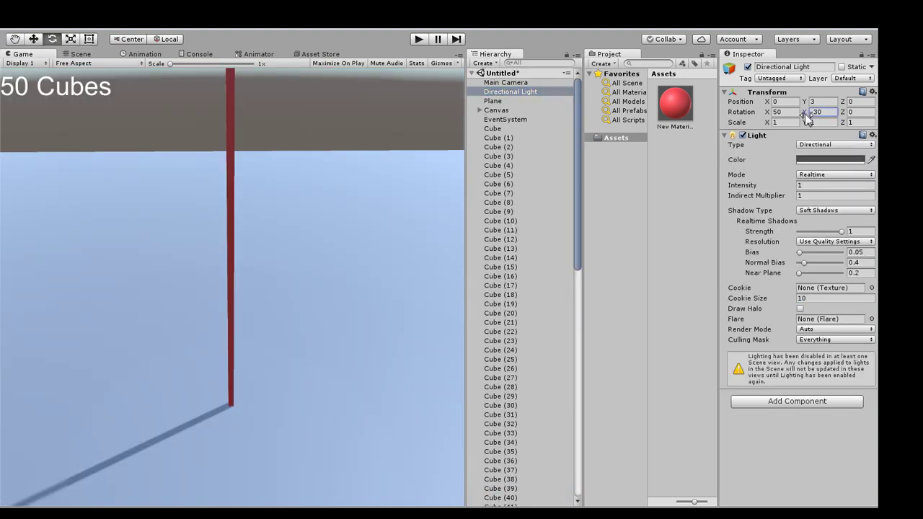
{"action": "left_click_drag", "start_coordinate": [805, 116], "coordinate": [875, 127]}
Raise and pull back the Main Camera to position X -77.2, Y 106.4 to fit the whole column.
{"action": "left_click", "coordinate": [505, 83]}
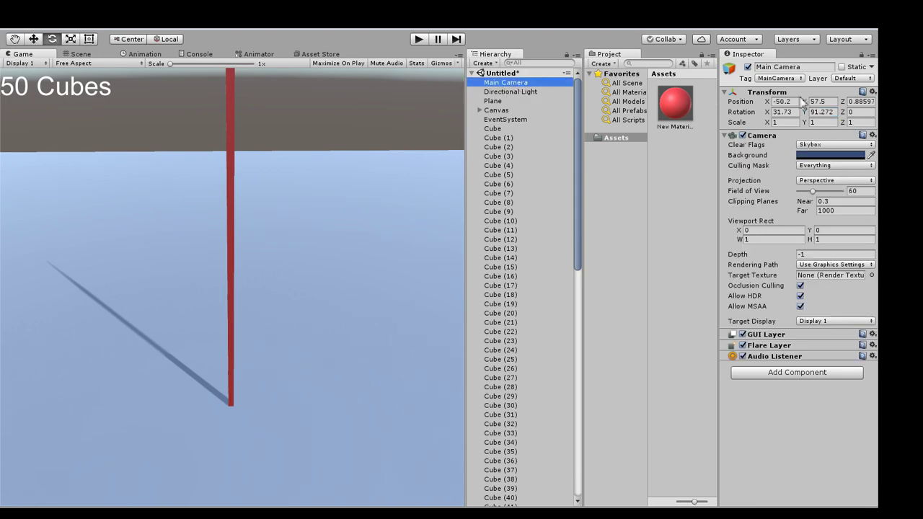
{"action": "left_click_drag", "start_coordinate": [803, 102], "coordinate": [58, 141]}
{"action": "left_click_drag", "start_coordinate": [772, 107], "coordinate": [714, 124]}
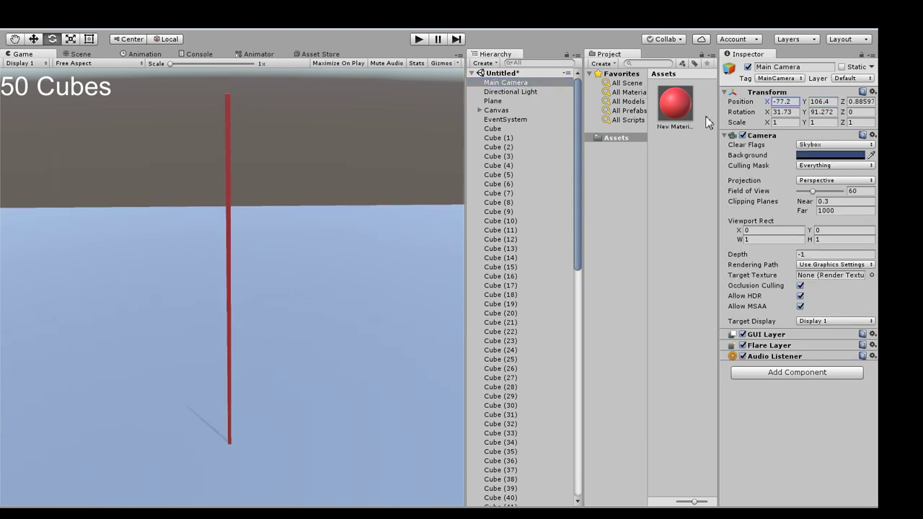
Change the canvas text to "100 Cubes".
{"action": "left_click", "coordinate": [479, 109]}
{"action": "left_click", "coordinate": [498, 119]}
{"action": "double_click", "coordinate": [732, 236]}
{"action": "type", "text": "100"}
{"action": "left_click", "coordinate": [480, 109]}
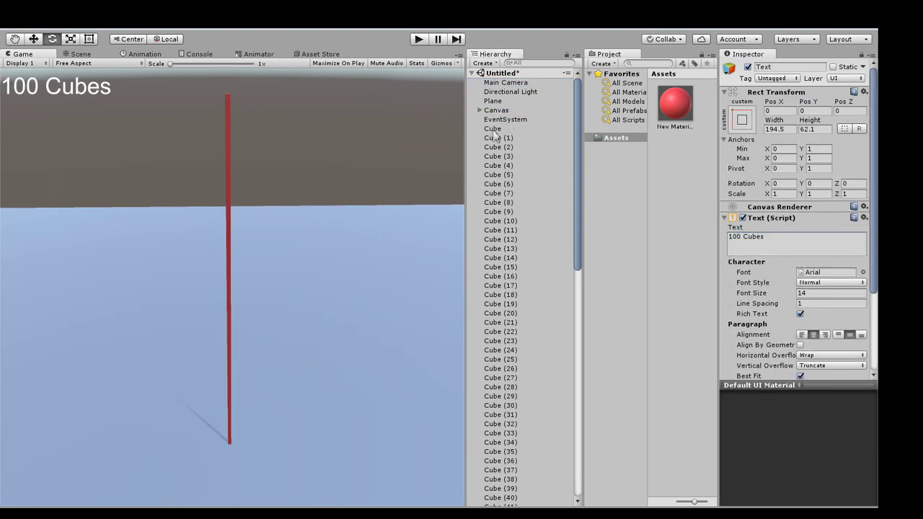
Run the 100-cube simulation and stop it.
{"action": "left_click", "coordinate": [494, 130]}
{"action": "scroll", "coordinate": [541, 176], "scroll_direction": "down", "scroll_amount": 12}
{"action": "key", "text": "ctrl+p"}
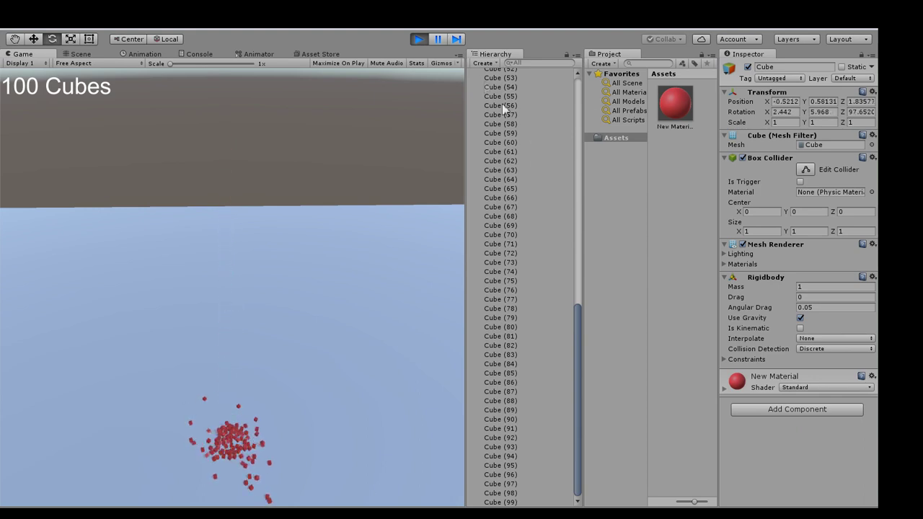
{"action": "left_click", "coordinate": [416, 38]}
Create an empty game object and name it 100Cubes.
{"action": "left_click_drag", "start_coordinate": [580, 317], "coordinate": [580, 90]}
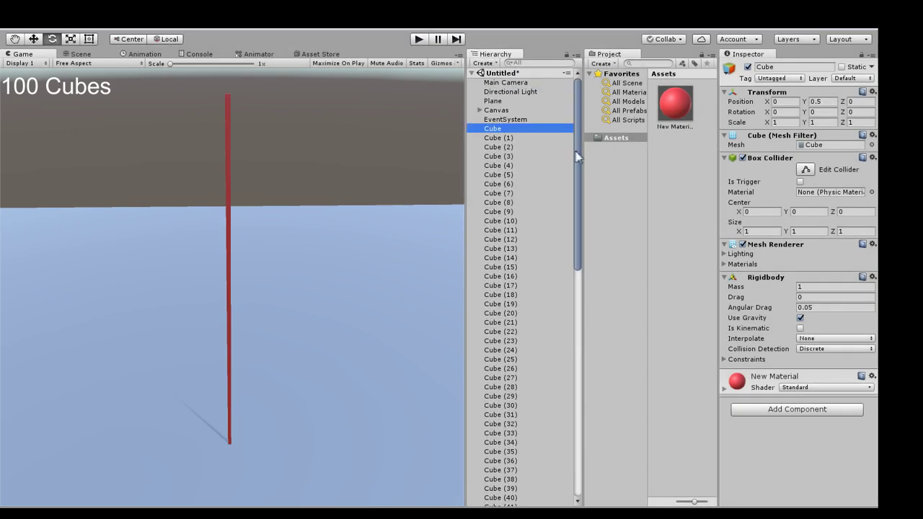
{"action": "left_click", "coordinate": [476, 119]}
{"action": "left_click", "coordinate": [473, 92]}
{"action": "key", "text": "ctrl+shift+n"}
{"action": "left_click", "coordinate": [809, 66]}
{"action": "type", "text": "100"}
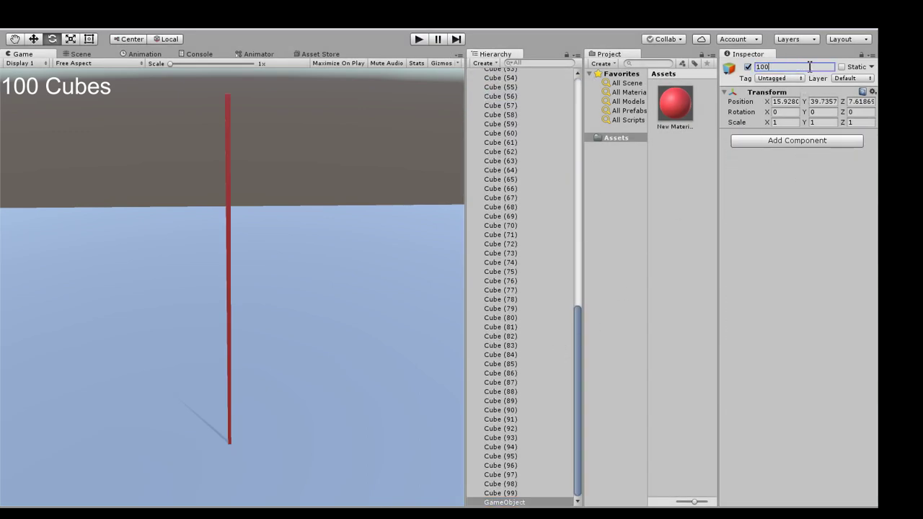
{"action": "type", "text": "Cubes"}
{"action": "left_click", "coordinate": [855, 414]}
Parent all 100 cubes under the 100Cubes object and collapse the group.
{"action": "left_click", "coordinate": [505, 494]}
{"action": "scroll", "coordinate": [519, 289], "scroll_direction": "up", "scroll_amount": 13}
{"action": "left_click", "coordinate": [505, 129], "text": "shift"}
{"action": "scroll", "coordinate": [525, 383], "scroll_direction": "down", "scroll_amount": 13}
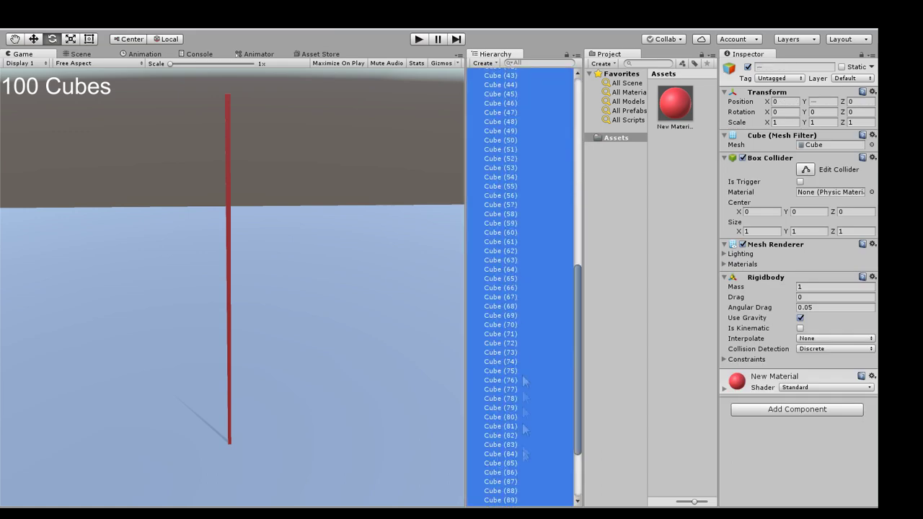
{"action": "left_click_drag", "start_coordinate": [525, 455], "coordinate": [504, 503]}
{"action": "scroll", "coordinate": [519, 289], "scroll_direction": "up", "scroll_amount": 13}
{"action": "left_click", "coordinate": [480, 129]}
Save the scene as "test" in the project's Assets folder.
{"action": "key", "text": "ctrl+s"}
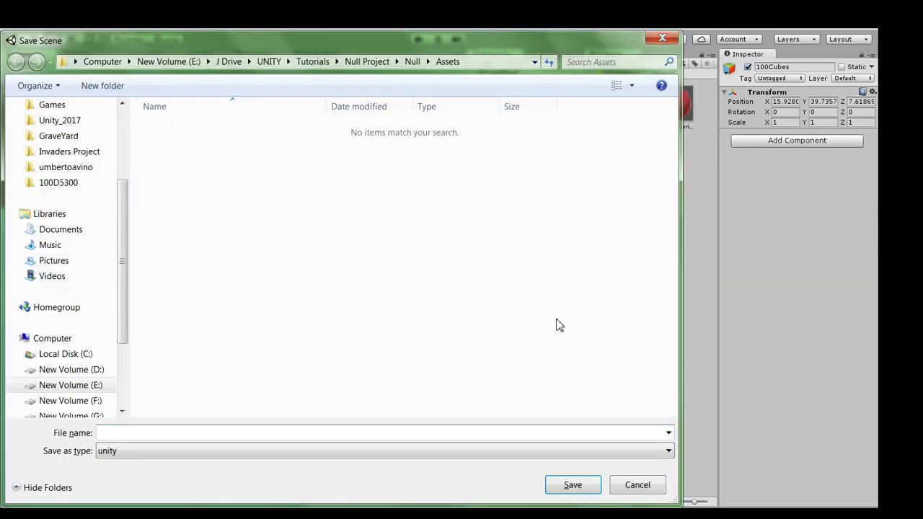
{"action": "type", "text": "test"}
{"action": "key", "text": "Return"}
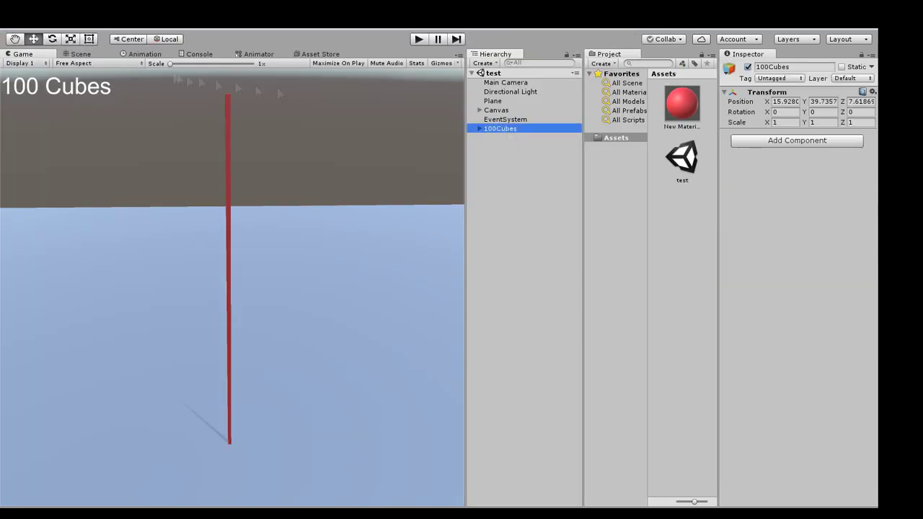
Duplicate 100Cubes four times in the Scene's top view, spacing the copies in a row along the X axis.
{"action": "left_click", "coordinate": [80, 53]}
{"action": "left_click", "coordinate": [436, 126]}
{"action": "scroll", "coordinate": [160, 337], "scroll_direction": "up", "scroll_amount": 8}
{"action": "middle_click_drag", "start_coordinate": [158, 338], "coordinate": [229, 318]}
{"action": "key", "text": "ctrl+d"}
{"action": "left_click_drag", "start_coordinate": [237, 320], "coordinate": [340, 319]}
{"action": "left_click", "coordinate": [500, 129], "text": "shift"}
{"action": "key", "text": "ctrl+d"}
{"action": "left_click", "coordinate": [529, 147]}
{"action": "key", "text": "ctrl+d"}
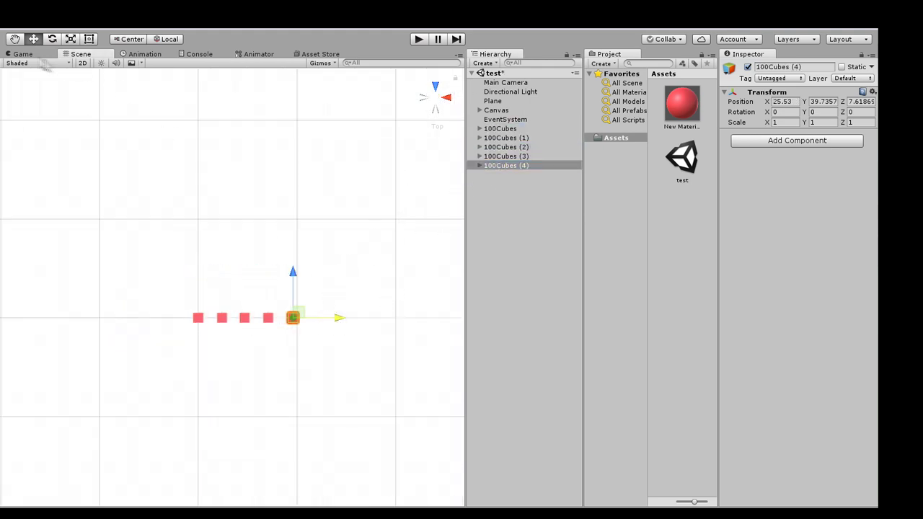
{"action": "left_click", "coordinate": [22, 53]}
{"action": "left_click", "coordinate": [81, 54]}
Delete the four 100Cubes copies lined up along X.
{"action": "left_click", "coordinate": [506, 137]}
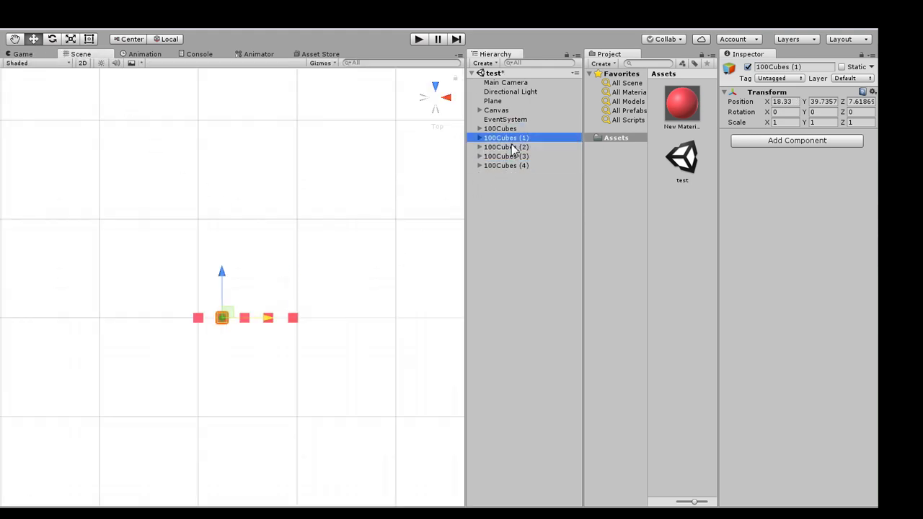
{"action": "left_click", "coordinate": [506, 165], "text": "shift"}
{"action": "left_click_drag", "start_coordinate": [268, 319], "coordinate": [246, 334]}
{"action": "scroll", "coordinate": [219, 360], "scroll_direction": "up", "scroll_amount": 10}
{"action": "key", "text": "Delete"}
Duplicate 100Cubes four times in an evenly spaced row along negative Z, the last copy at about Z 1.88.
{"action": "left_click", "coordinate": [505, 129]}
{"action": "key", "text": "ctrl+d"}
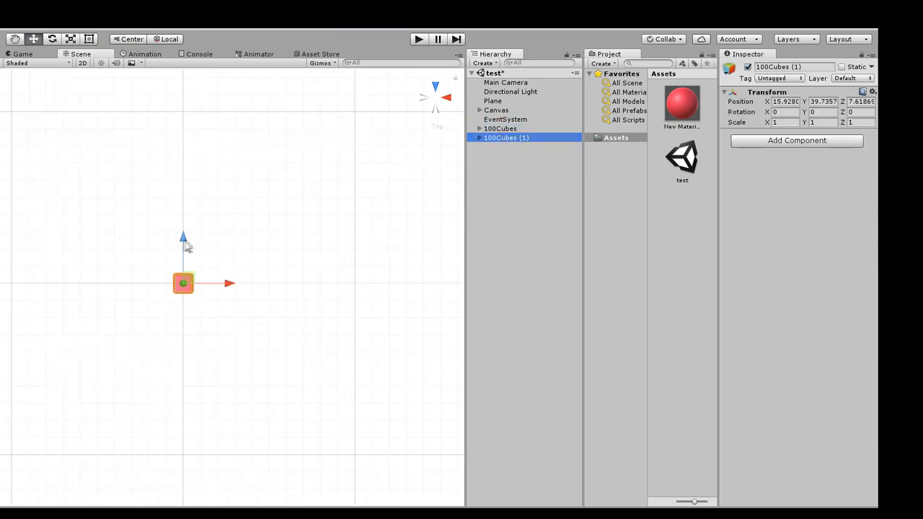
{"action": "left_click", "coordinate": [505, 128], "text": "shift"}
{"action": "left_click_drag", "start_coordinate": [183, 242], "coordinate": [182, 356]}
{"action": "key", "text": "ctrl+d"}
{"action": "left_click", "coordinate": [498, 156]}
{"action": "key", "text": "ctrl+d"}
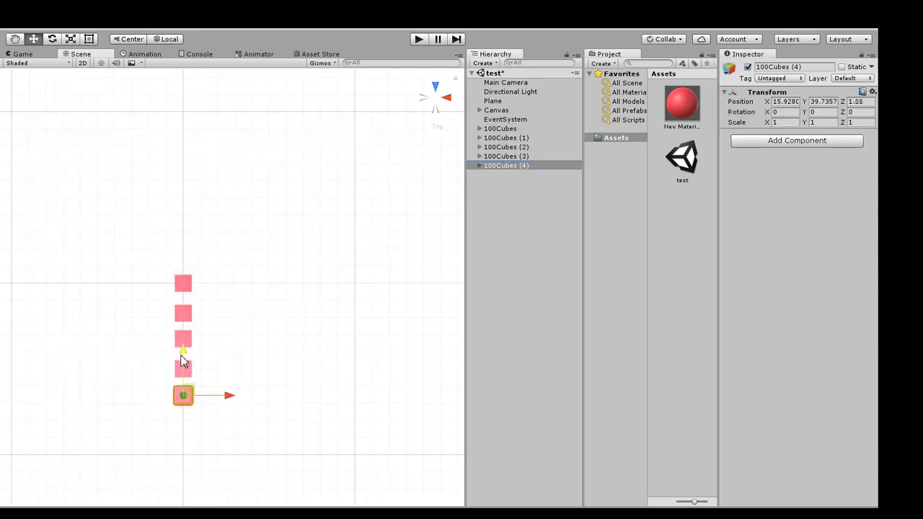
Change the canvas text to "500 Cubes".
{"action": "left_click", "coordinate": [19, 55]}
{"action": "left_click", "coordinate": [479, 110]}
{"action": "left_click", "coordinate": [499, 119]}
{"action": "left_click_drag", "start_coordinate": [733, 237], "coordinate": [728, 244]}
{"action": "type", "text": "5"}
Run the 500-cube simulation, stop it and save the scene.
{"action": "left_click", "coordinate": [418, 39]}
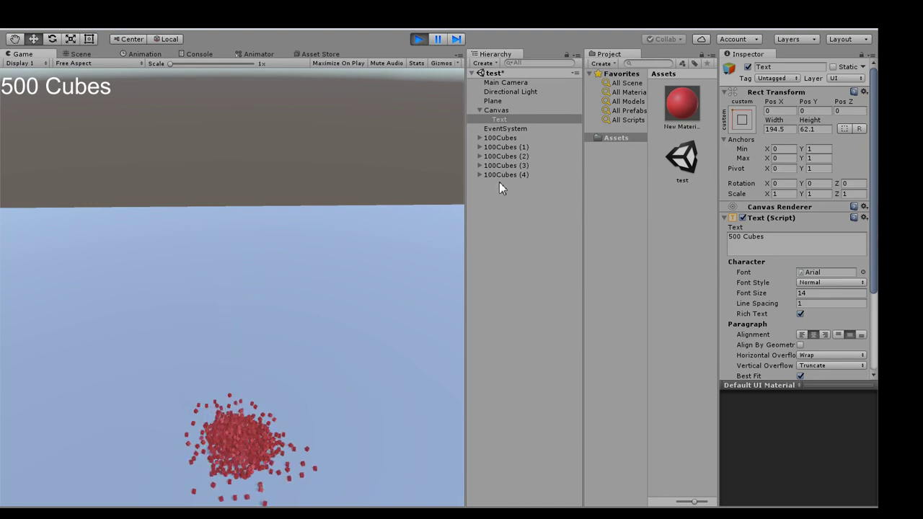
{"action": "left_click", "coordinate": [418, 39]}
{"action": "left_click", "coordinate": [505, 82]}
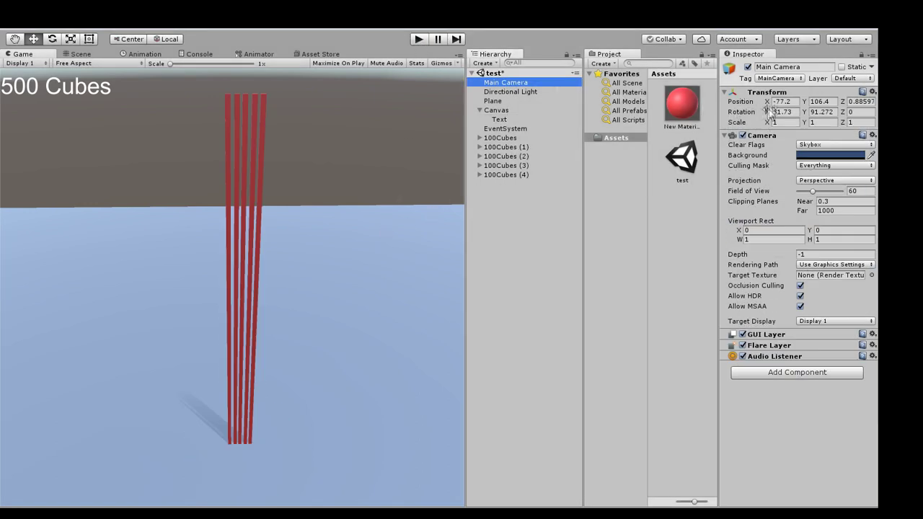
{"action": "left_click", "coordinate": [500, 137]}
{"action": "left_click", "coordinate": [519, 223]}
Duplicate the five 100Cubes groups and move the copies along negative Z to extend the row.
{"action": "left_click", "coordinate": [82, 55]}
{"action": "left_click", "coordinate": [501, 138]}
{"action": "left_click", "coordinate": [502, 174], "text": "shift"}
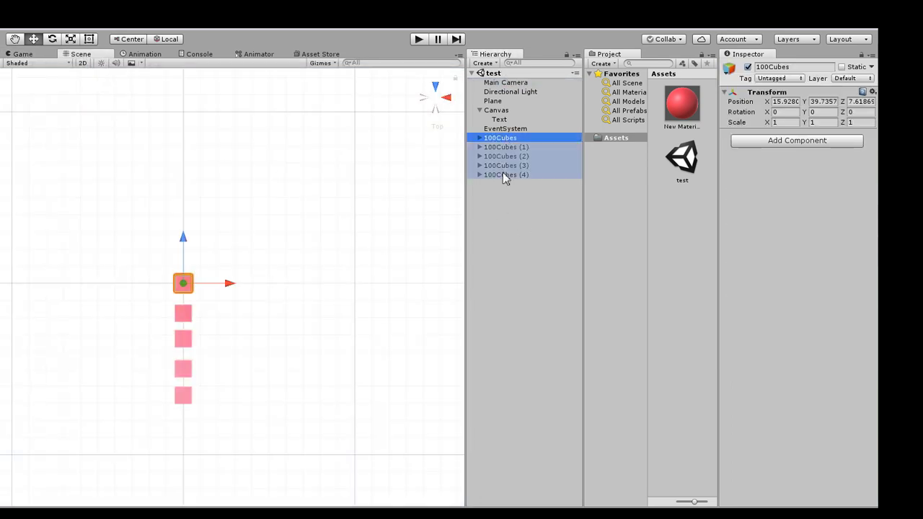
{"action": "left_click", "coordinate": [21, 54]}
{"action": "left_click", "coordinate": [81, 54]}
{"action": "middle_click_drag", "start_coordinate": [222, 274], "coordinate": [230, 185]}
{"action": "key", "text": "ctrl+d"}
{"action": "left_click_drag", "start_coordinate": [192, 214], "coordinate": [186, 354]}
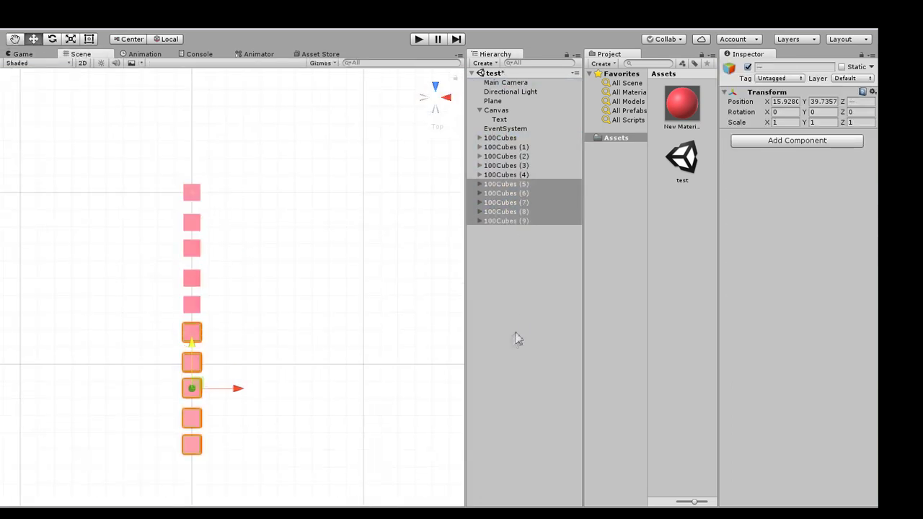
Create an empty game object and name it 1000Cubes.
{"action": "left_click", "coordinate": [505, 295]}
{"action": "key", "text": "ctrl+shift+n"}
{"action": "left_click", "coordinate": [807, 67]}
{"action": "type", "text": "1000"}
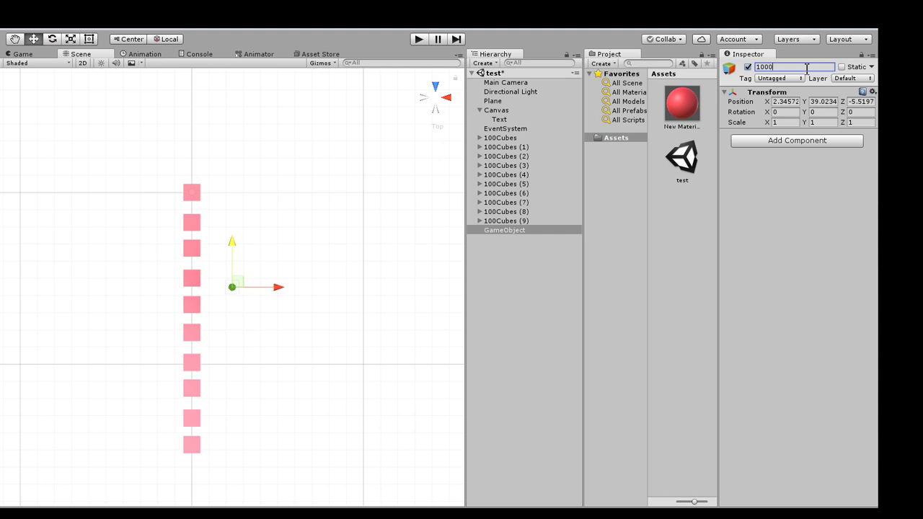
{"action": "type", "text": "Cubes"}
Parent all ten 100Cubes groups under 1000Cubes and collapse it.
{"action": "left_click", "coordinate": [500, 137]}
{"action": "left_click", "coordinate": [503, 221], "text": "shift"}
{"action": "mouse_move", "coordinate": [502, 220]}
{"action": "left_mouse_down"}
{"action": "mouse_move", "coordinate": [517, 241]}
{"action": "mouse_move", "coordinate": [508, 231]}
{"action": "left_mouse_up"}
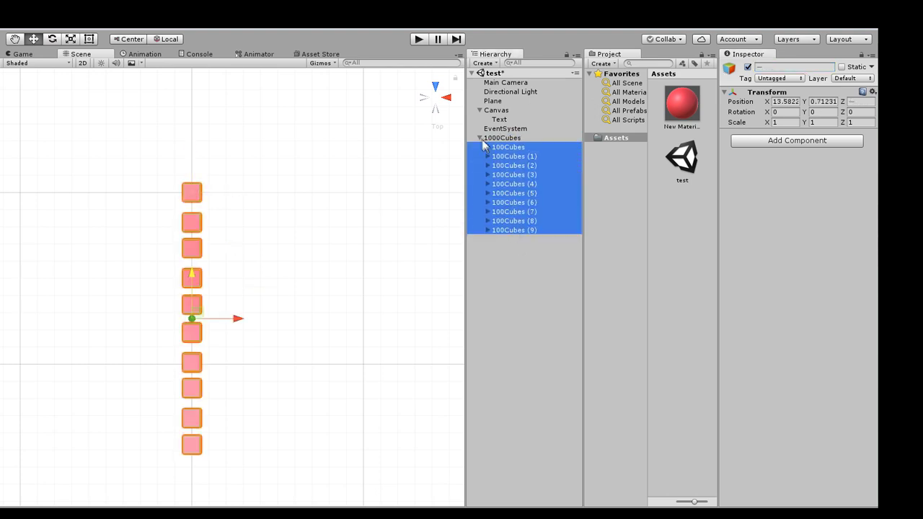
{"action": "left_click", "coordinate": [494, 138]}
Change the canvas text to "1000 Cubes".
{"action": "left_click", "coordinate": [35, 54]}
{"action": "left_click", "coordinate": [493, 119]}
{"action": "left_click_drag", "start_coordinate": [732, 237], "coordinate": [722, 239]}
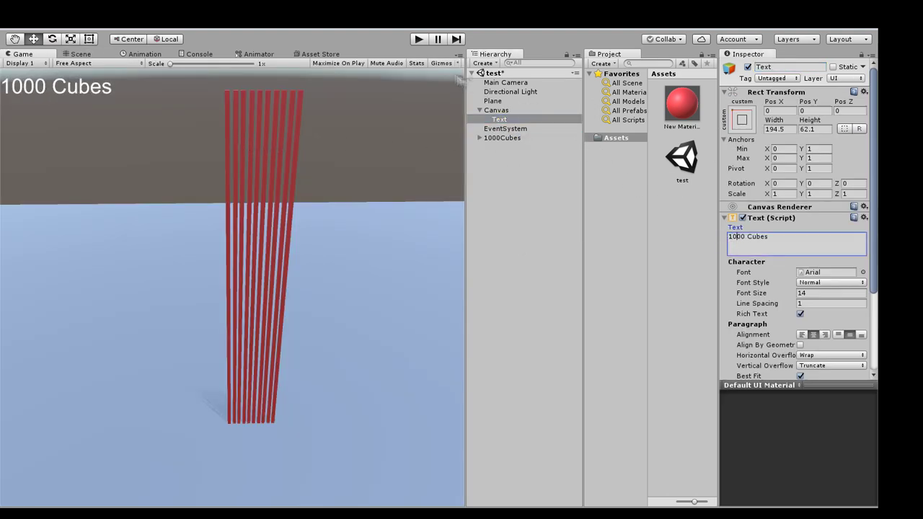
Run the 1000-cube simulation and stop it.
{"action": "left_click", "coordinate": [502, 138]}
{"action": "left_click", "coordinate": [419, 39]}
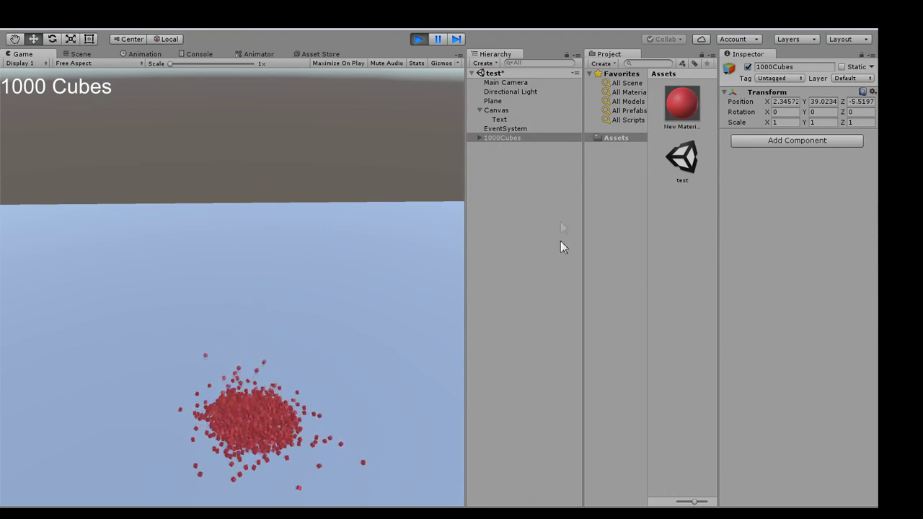
{"action": "left_click", "coordinate": [416, 40]}
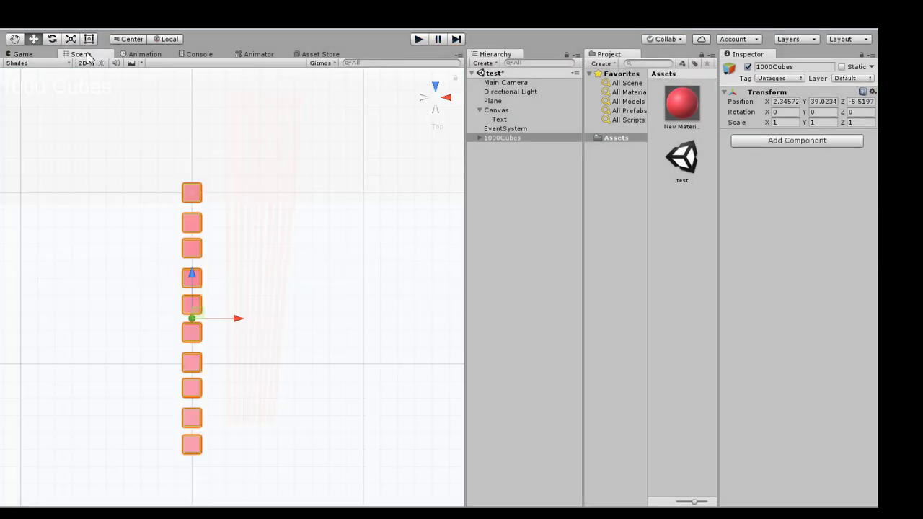
Duplicate 1000Cubes, try spacing the copies along X, and undo the X placement.
{"action": "left_click", "coordinate": [496, 138]}
{"action": "scroll", "coordinate": [310, 216], "scroll_direction": "down", "scroll_amount": 5}
{"action": "key", "text": "ctrl+d"}
{"action": "left_click_drag", "start_coordinate": [254, 308], "coordinate": [302, 308]}
{"action": "key", "text": "ctrl+d"}
{"action": "key", "text": "ctrl+z"}
{"action": "key", "text": "ctrl+z"}
{"action": "key", "text": "ctrl+z"}
Place one 1000Cubes copy past the row's lower end at about Z -23 and another copy past its upper end.
{"action": "middle_click_drag", "start_coordinate": [237, 271], "coordinate": [251, 215]}
{"action": "key", "text": "ctrl+d"}
{"action": "left_click_drag", "start_coordinate": [222, 217], "coordinate": [222, 392]}
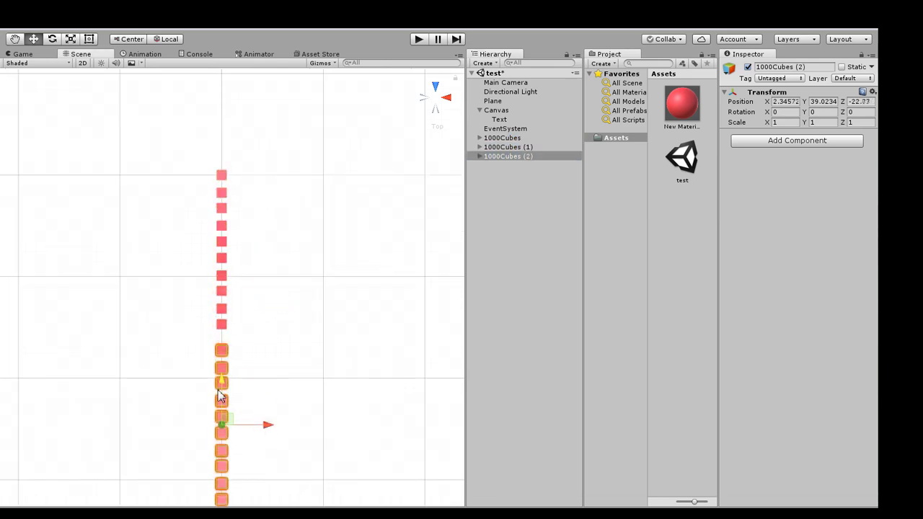
{"action": "left_click", "coordinate": [504, 147]}
{"action": "middle_click_drag", "start_coordinate": [221, 209], "coordinate": [226, 325]}
{"action": "left_click_drag", "start_coordinate": [226, 330], "coordinate": [226, 161]}
Duplicate the uppermost 1000Cubes group and move the copy further along positive Z to extend the row.
{"action": "scroll", "coordinate": [226, 163], "scroll_direction": "down", "scroll_amount": 8}
{"action": "scroll", "coordinate": [261, 231], "scroll_direction": "down", "scroll_amount": 5}
{"action": "middle_click_drag", "start_coordinate": [263, 232], "coordinate": [261, 258]}
{"action": "key", "text": "ctrl+d"}
{"action": "left_click_drag", "start_coordinate": [227, 229], "coordinate": [228, 133]}
Duplicate a 1000Cubes group again and move the copy to the row's lower end at about Z -39.3.
{"action": "scroll", "coordinate": [249, 299], "scroll_direction": "down", "scroll_amount": 4}
{"action": "middle_click_drag", "start_coordinate": [251, 367], "coordinate": [257, 291]}
{"action": "key", "text": "ctrl+d"}
{"action": "left_click_drag", "start_coordinate": [230, 101], "coordinate": [239, 382]}
{"action": "scroll", "coordinate": [239, 382], "scroll_direction": "up", "scroll_amount": 8}
{"action": "middle_click_drag", "start_coordinate": [240, 382], "coordinate": [238, 234]}
Check the five 1000Cubes groups in the Game view and change the canvas text to "5000 Cubes".
{"action": "left_click", "coordinate": [22, 54]}
{"action": "left_click", "coordinate": [500, 137]}
{"action": "left_click", "coordinate": [508, 174]}
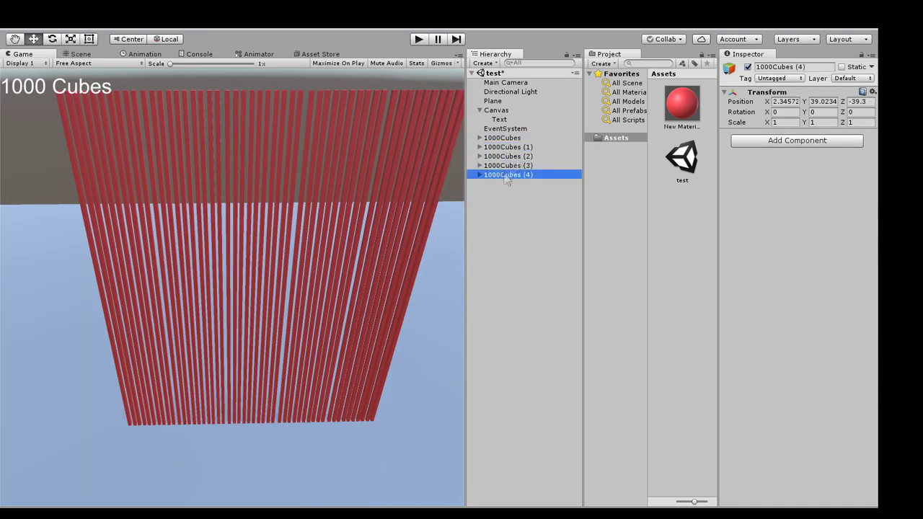
{"action": "left_click", "coordinate": [499, 119]}
{"action": "left_click", "coordinate": [734, 243]}
{"action": "left_click", "coordinate": [674, 225]}
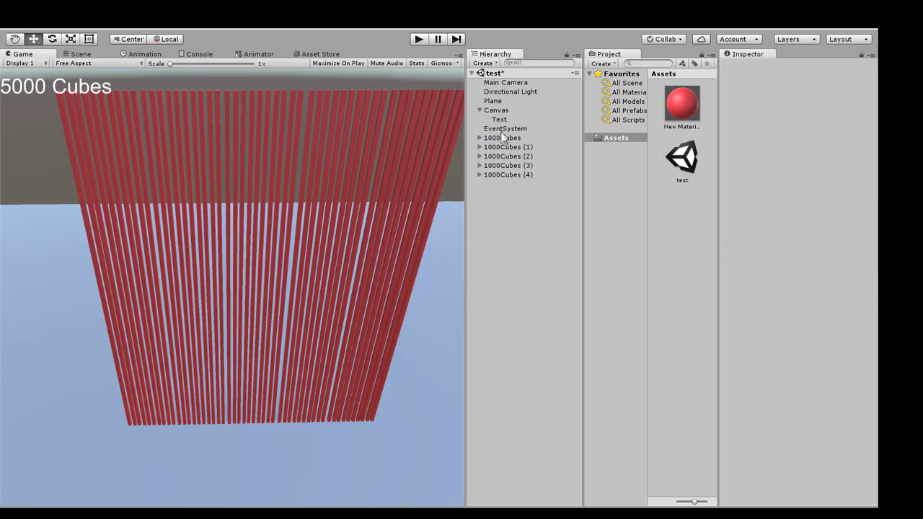
Move the Main Camera to position X -93.6, Y 111.2, Z -1.8 to frame all the columns.
{"action": "left_click", "coordinate": [506, 82]}
{"action": "mouse_move", "coordinate": [804, 102]}
{"action": "left_mouse_down"}
{"action": "mouse_move", "coordinate": [830, 108]}
{"action": "mouse_move", "coordinate": [819, 106]}
{"action": "left_mouse_up"}
{"action": "left_click_drag", "start_coordinate": [767, 101], "coordinate": [756, 105]}
{"action": "left_click_drag", "start_coordinate": [841, 102], "coordinate": [794, 108]}
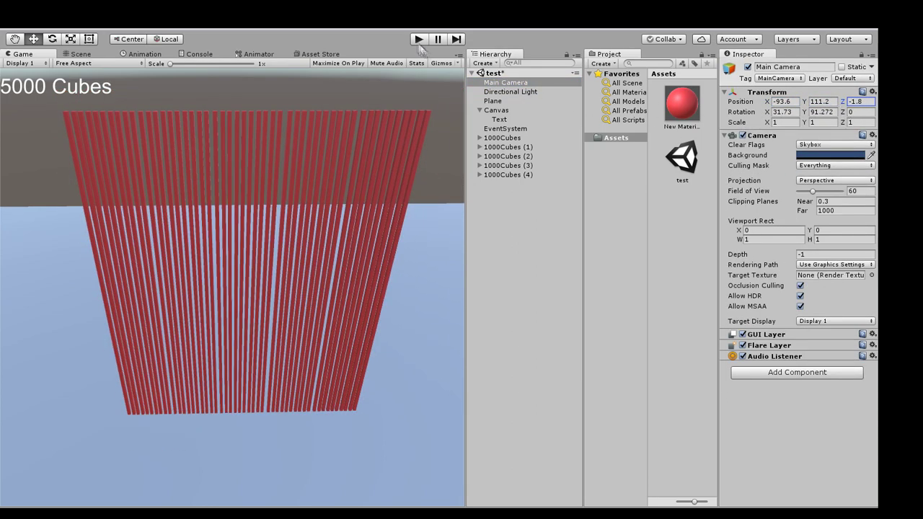
Run the 5000-cube simulation and stop it.
{"action": "key", "text": "ctrl+p"}
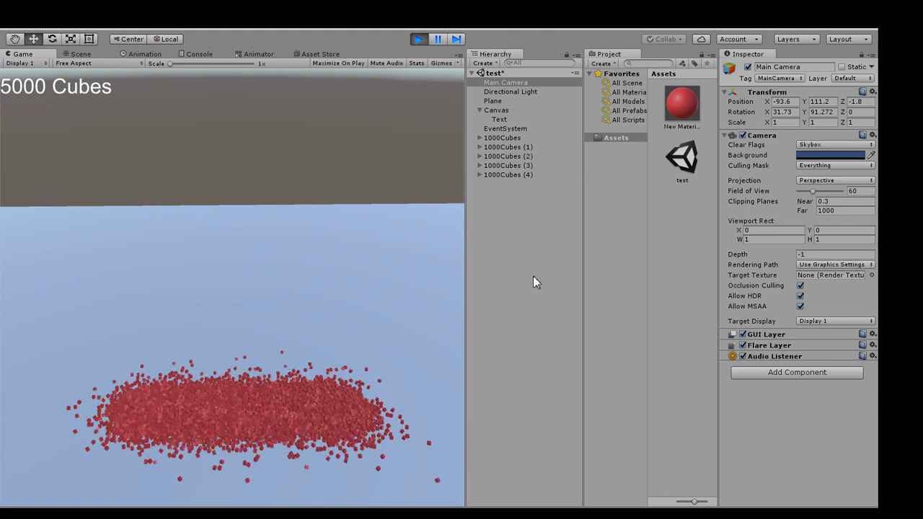
{"action": "left_click", "coordinate": [417, 40]}
Set the project's Fixed Timestep to 0.05 and run the 5000-cube simulation with it.
{"action": "left_click", "coordinate": [831, 91]}
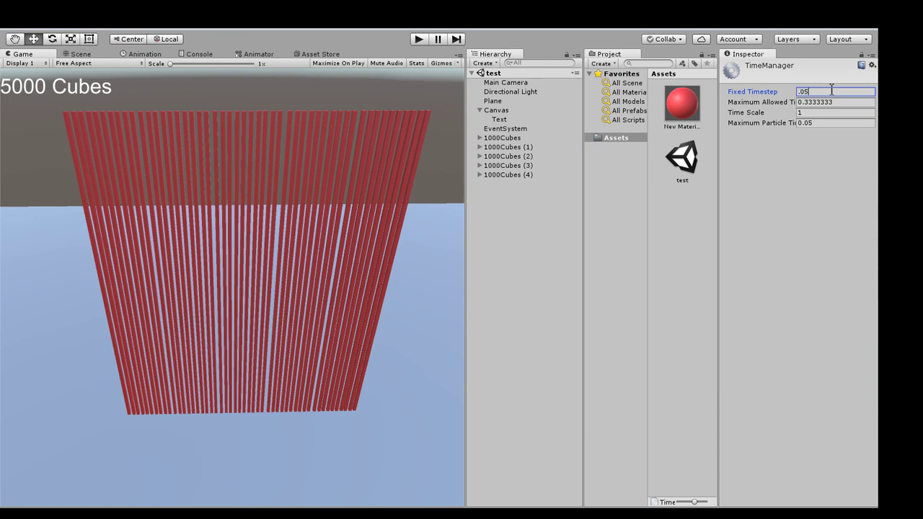
{"action": "key", "text": "ctrl+p"}
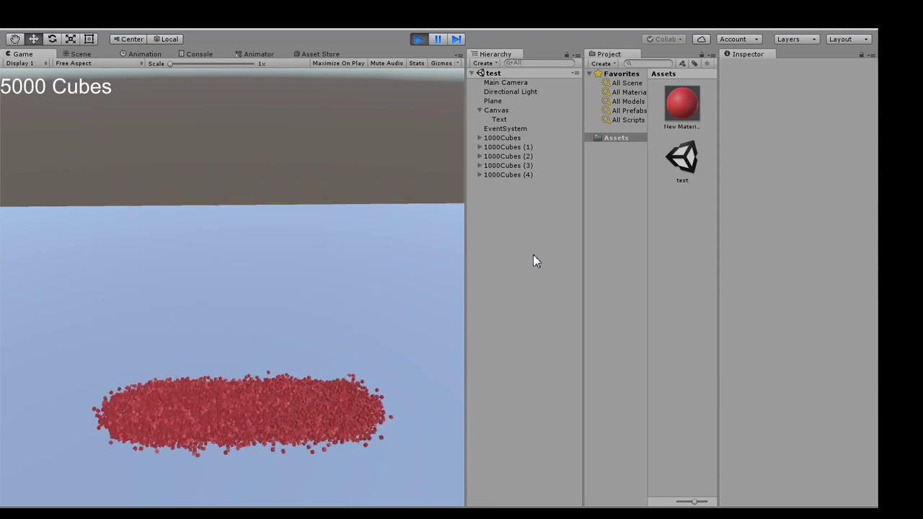
Stop the simulation, then duplicate the five 1000Cubes groups and place the copies beside the originals along X.
{"action": "left_click", "coordinate": [414, 39]}
{"action": "left_click", "coordinate": [508, 138]}
{"action": "left_click", "coordinate": [507, 175], "text": "shift"}
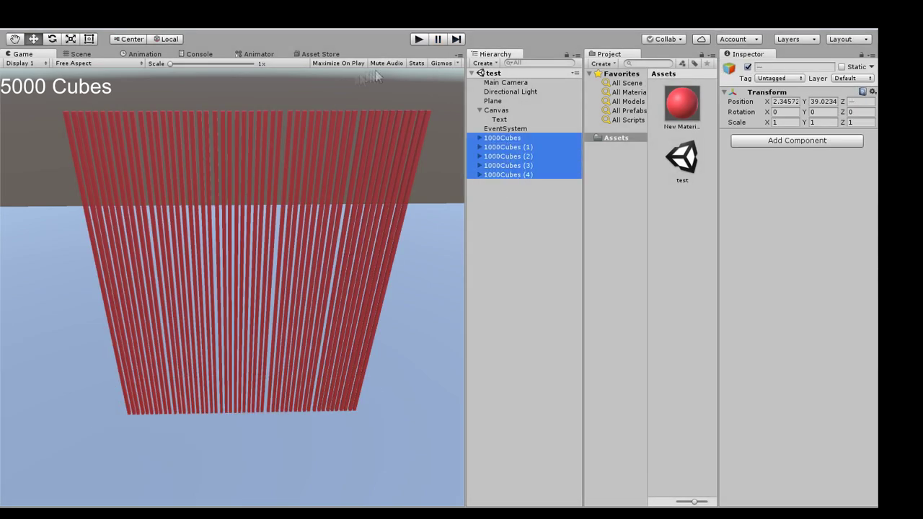
{"action": "left_click", "coordinate": [81, 54]}
{"action": "middle_click_drag", "start_coordinate": [246, 155], "coordinate": [263, 222]}
{"action": "key", "text": "ctrl+d"}
{"action": "left_click_drag", "start_coordinate": [289, 199], "coordinate": [259, 201]}
{"action": "left_click", "coordinate": [27, 54]}
{"action": "left_click", "coordinate": [81, 54]}
{"action": "left_click", "coordinate": [22, 54]}
Change the canvas text to "10000 Cubes" and run the simulation.
{"action": "left_click", "coordinate": [499, 119]}
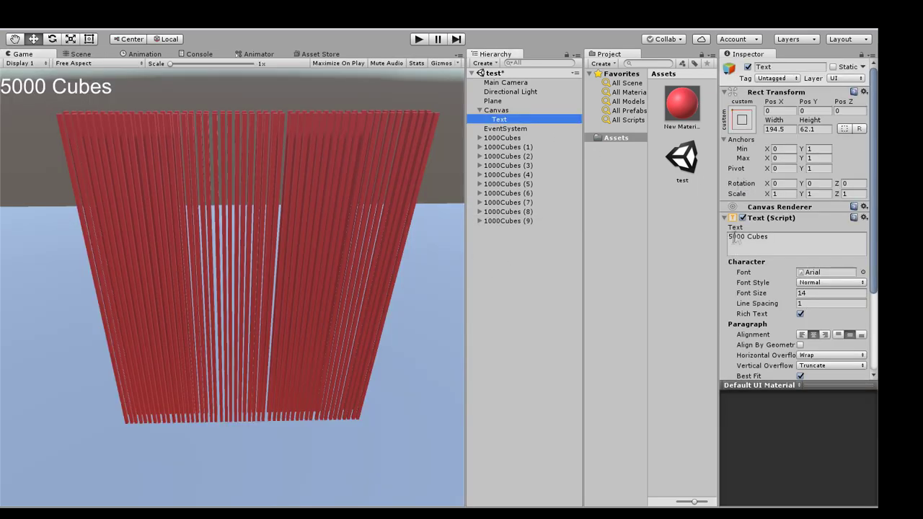
{"action": "left_click_drag", "start_coordinate": [734, 238], "coordinate": [726, 243]}
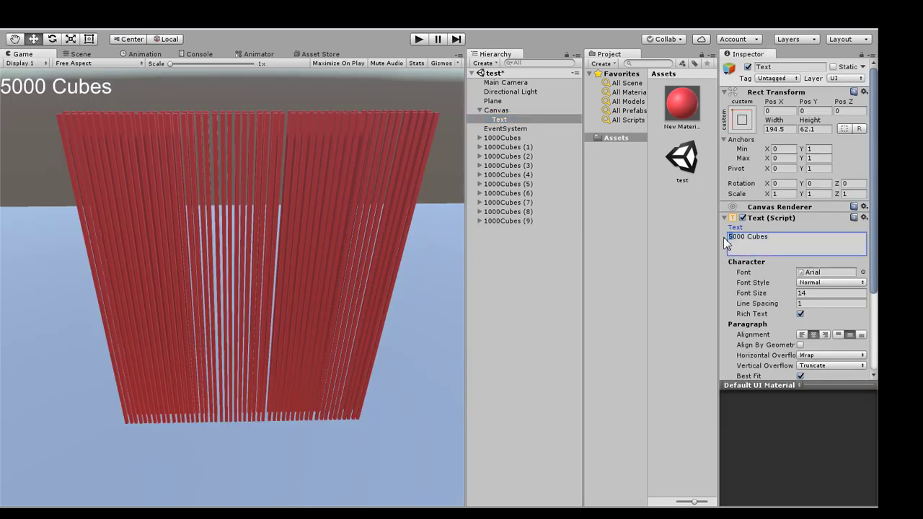
{"action": "left_click", "coordinate": [509, 281]}
{"action": "left_click", "coordinate": [418, 40]}
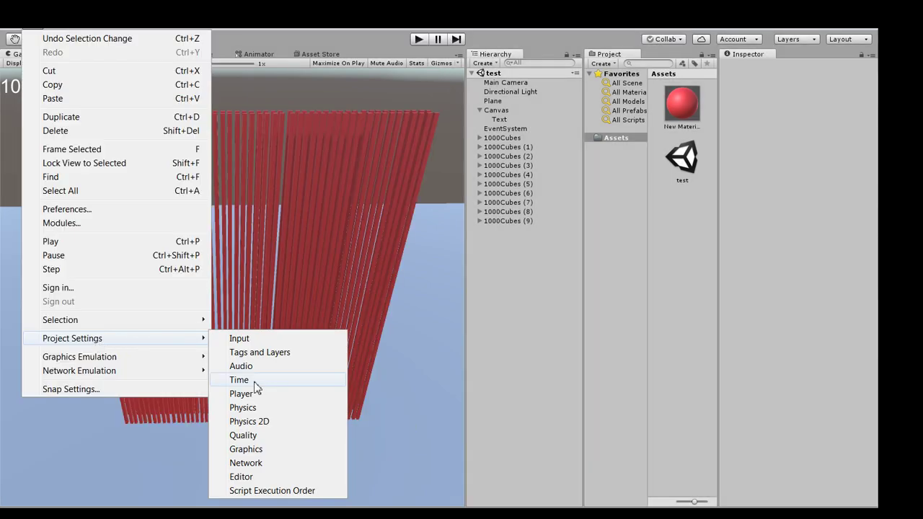
Set the project's Fixed Timestep to 0.1, run the 10000-cube simulation with it and stop it.
{"action": "left_click", "coordinate": [245, 380]}
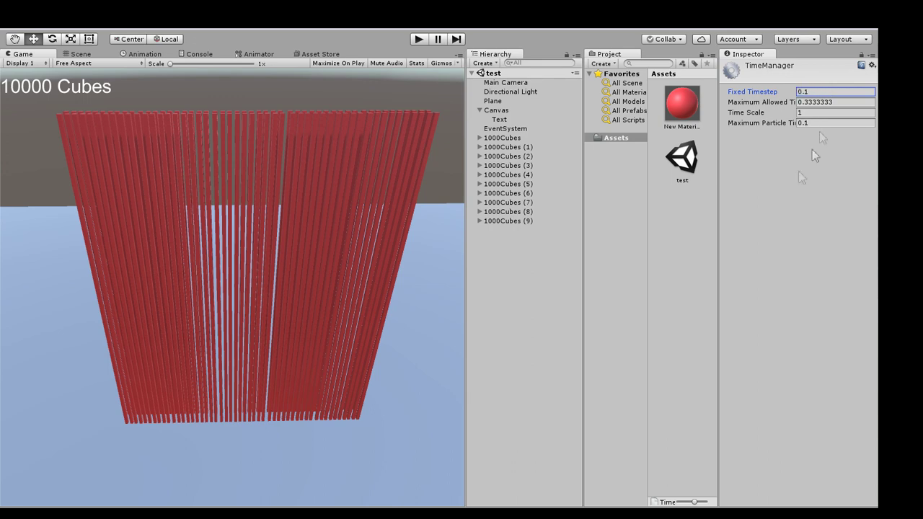
{"action": "left_click", "coordinate": [571, 282]}
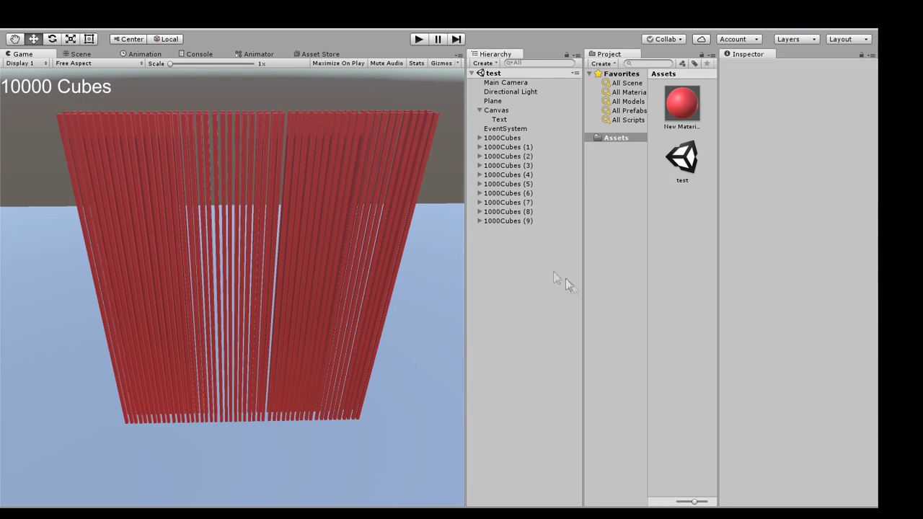
{"action": "left_click", "coordinate": [417, 40]}
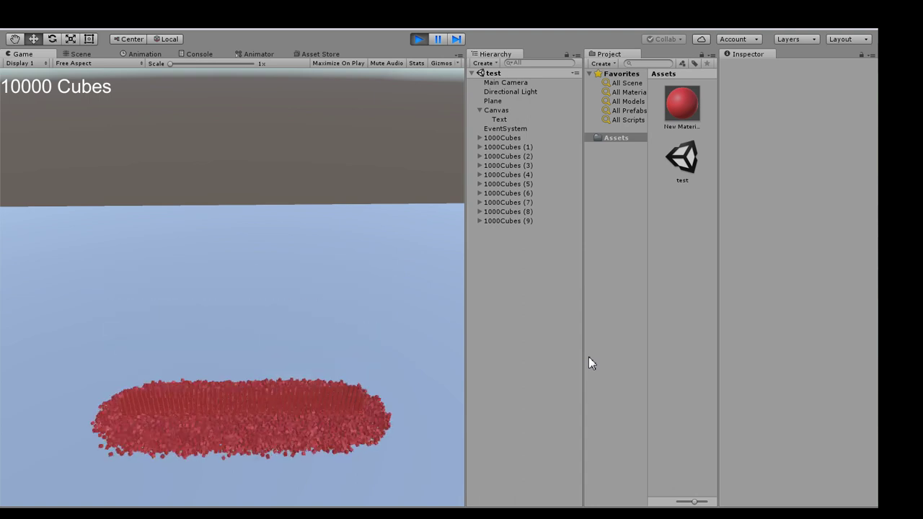
{"action": "left_click", "coordinate": [420, 39]}
Duplicate all ten 1000Cubes groups in the Scene view and shift the copies along X beside the originals.
{"action": "left_click", "coordinate": [502, 138]}
{"action": "left_click", "coordinate": [509, 157]}
{"action": "left_click", "coordinate": [521, 221]}
{"action": "left_click", "coordinate": [517, 253]}
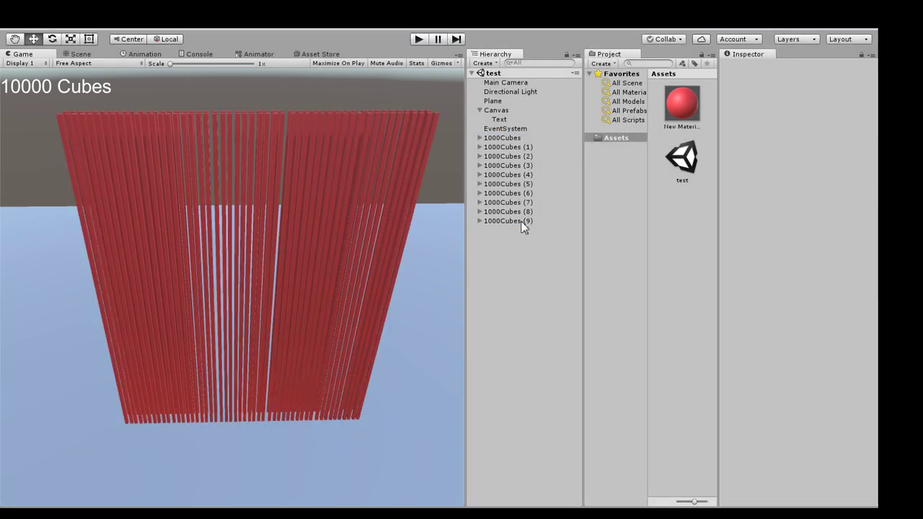
{"action": "left_click", "coordinate": [523, 221]}
{"action": "left_click", "coordinate": [513, 138], "text": "shift"}
{"action": "left_click", "coordinate": [85, 55]}
{"action": "key", "text": "ctrl+d"}
{"action": "left_click_drag", "start_coordinate": [278, 198], "coordinate": [218, 207]}
Duplicate groups 1000Cubes (15) to (19) and move the copies to X -14 as a fifth row.
{"action": "left_click", "coordinate": [526, 336]}
{"action": "left_click", "coordinate": [535, 312]}
{"action": "left_click", "coordinate": [531, 294], "text": "shift"}
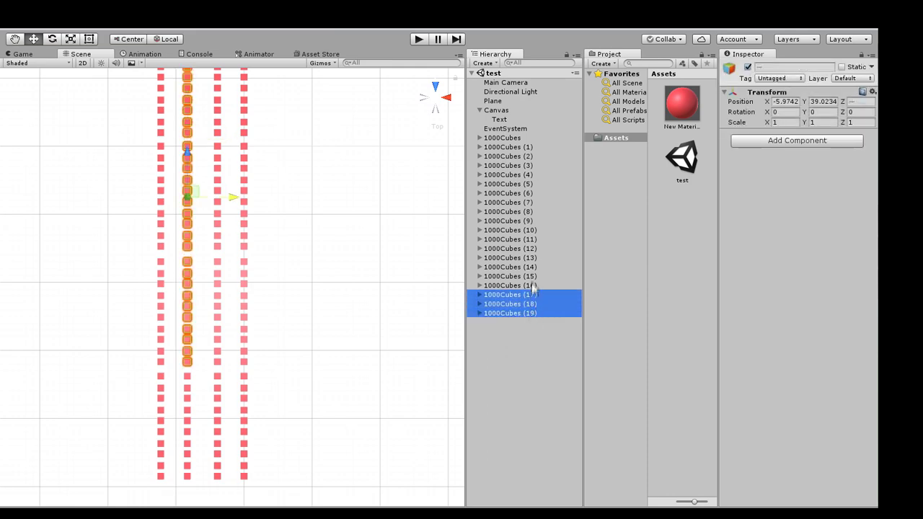
{"action": "key", "text": "f"}
{"action": "left_click", "coordinate": [530, 311]}
{"action": "left_click", "coordinate": [528, 281], "text": "shift"}
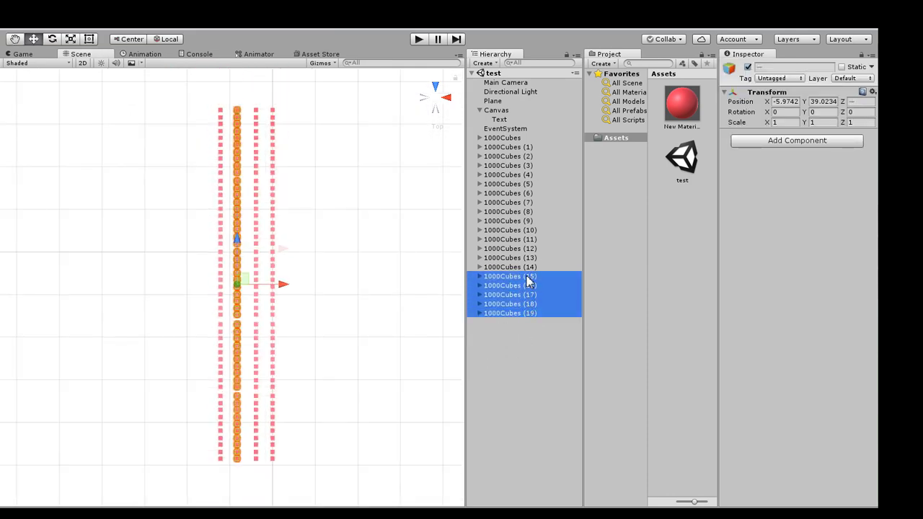
{"action": "key", "text": "ctrl+d"}
{"action": "left_click_drag", "start_coordinate": [282, 286], "coordinate": [246, 295]}
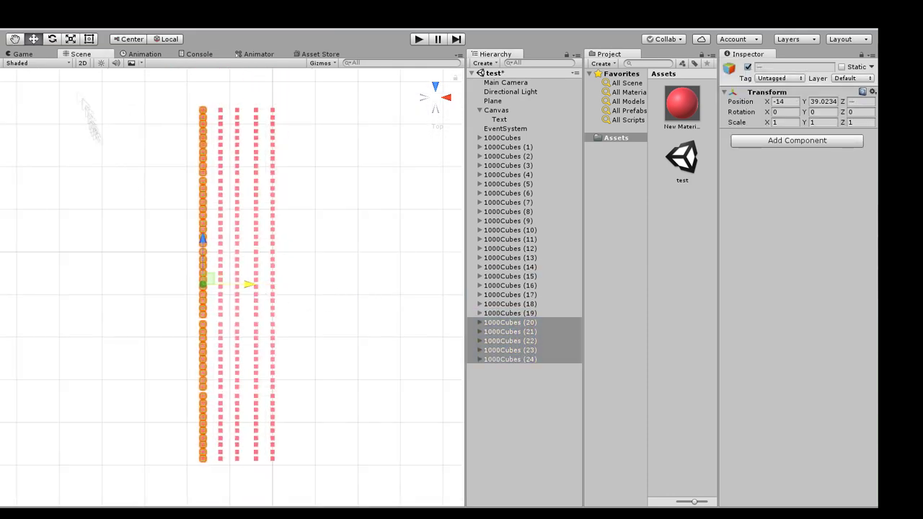
{"action": "left_click", "coordinate": [25, 55]}
Change the canvas text to "25000 Cubes" and run the simulation.
{"action": "left_click", "coordinate": [525, 417]}
{"action": "left_click", "coordinate": [499, 119]}
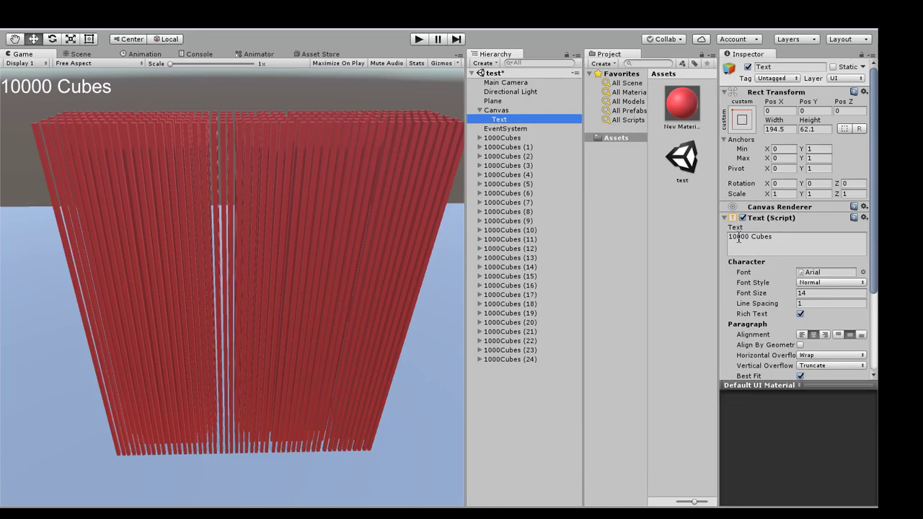
{"action": "left_click", "coordinate": [728, 240]}
{"action": "left_click", "coordinate": [548, 383]}
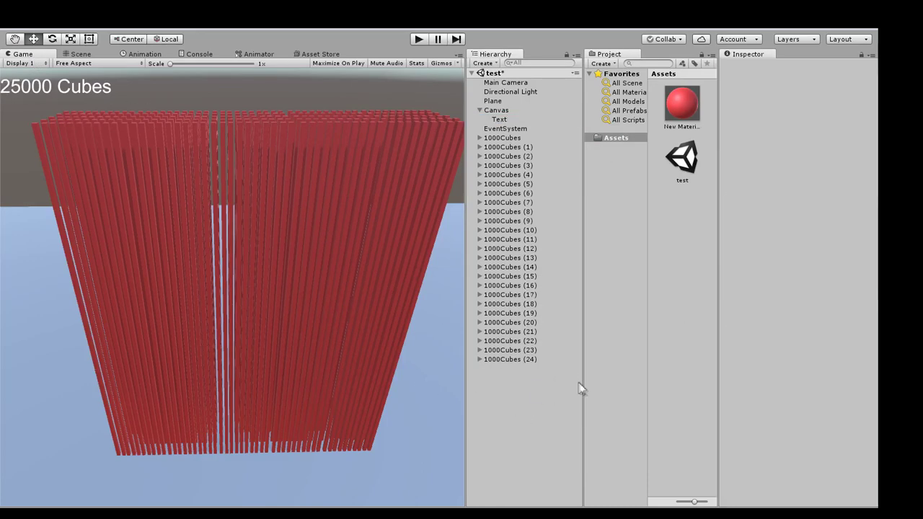
{"action": "left_click", "coordinate": [419, 40]}
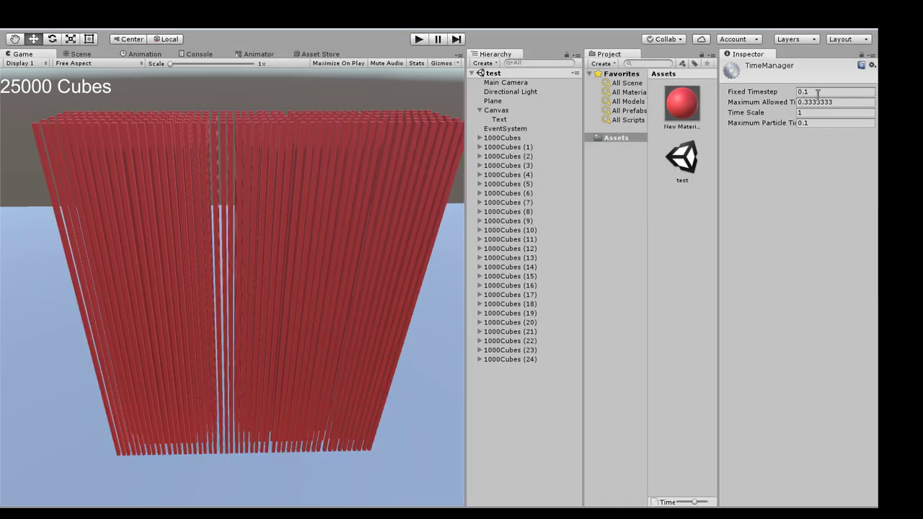
Set the project's Fixed Timestep to 0.5 and run the 25000-cube simulation with it.
{"action": "left_click", "coordinate": [820, 92]}
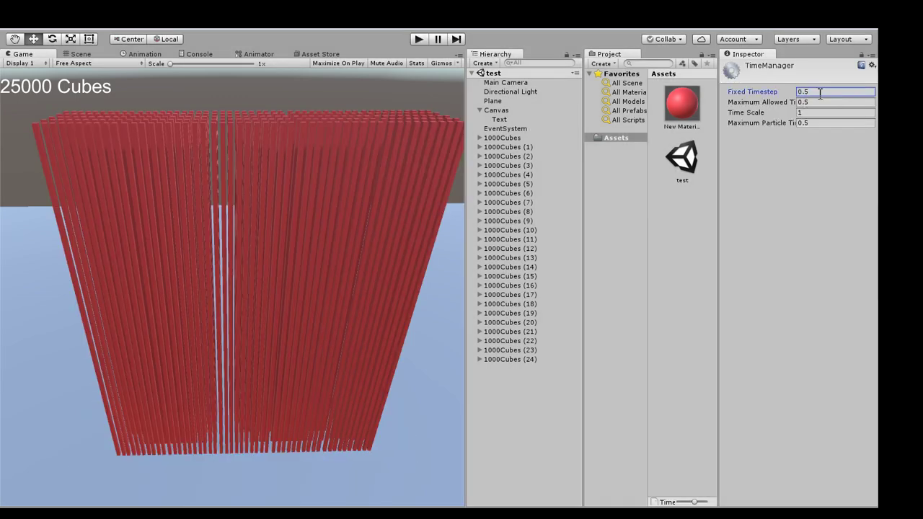
{"action": "key", "text": "ctrl+p"}
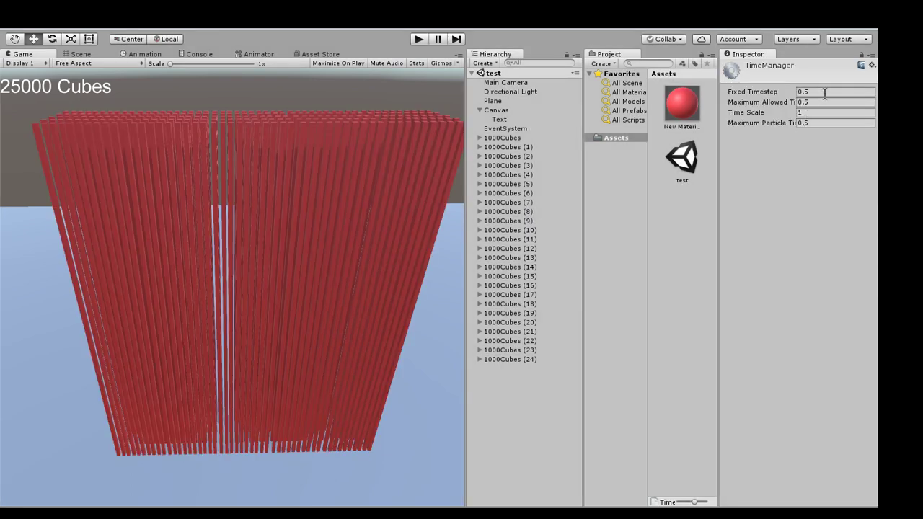
Re-enter the project's Fixed Timestep value in the TimeManager.
{"action": "left_click", "coordinate": [826, 92]}
{"action": "type", "text": "."}
{"action": "left_click", "coordinate": [522, 377]}
Duplicate all 25 1000Cubes groups and move the copies along X until they form five adjacent rows.
{"action": "left_click", "coordinate": [518, 359]}
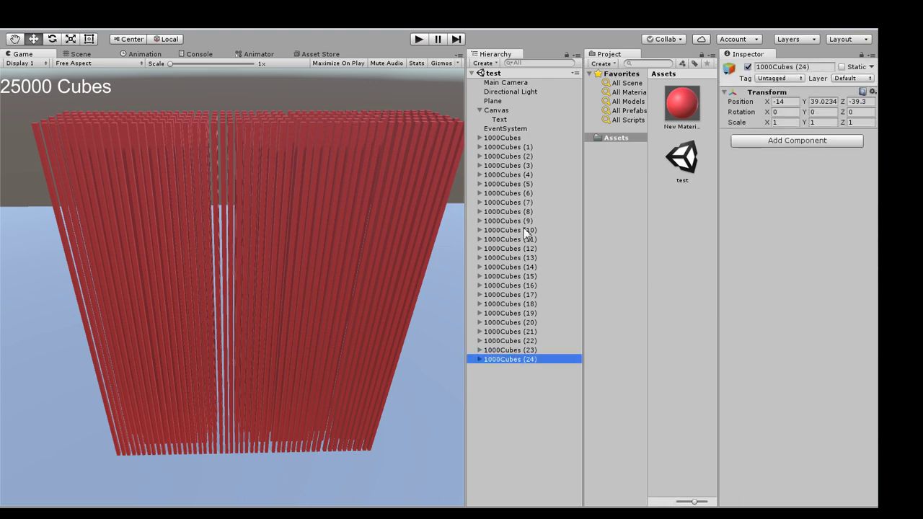
{"action": "left_click", "coordinate": [515, 137], "text": "shift"}
{"action": "left_click", "coordinate": [87, 54]}
{"action": "scroll", "coordinate": [292, 229], "scroll_direction": "down", "scroll_amount": 6}
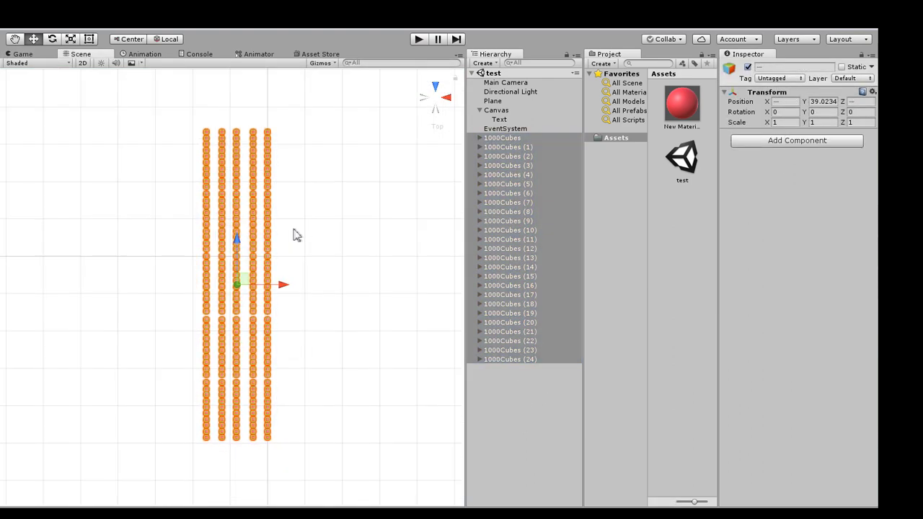
{"action": "middle_click_drag", "start_coordinate": [310, 166], "coordinate": [241, 274]}
{"action": "middle_click_drag", "start_coordinate": [274, 192], "coordinate": [277, 161]}
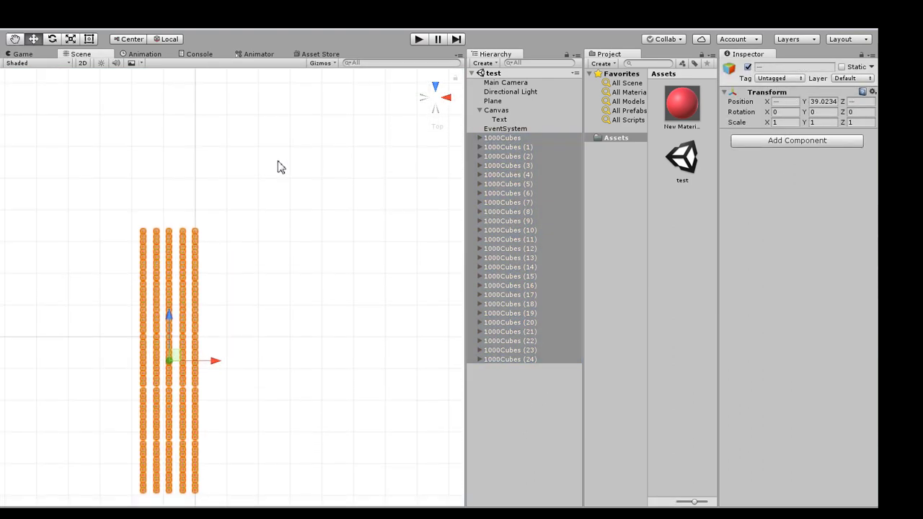
{"action": "middle_click_drag", "start_coordinate": [254, 219], "coordinate": [254, 176]}
{"action": "key", "text": "ctrl+d"}
{"action": "left_click_drag", "start_coordinate": [217, 317], "coordinate": [287, 321]}
{"action": "left_click", "coordinate": [401, 180]}
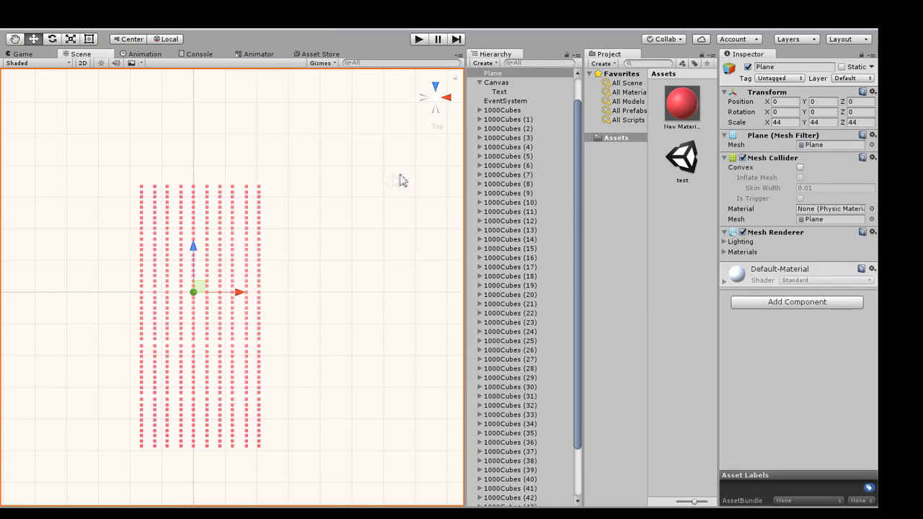
Change the canvas text to "50000 Cubes" and collapse the Canvas in the object list.
{"action": "left_click", "coordinate": [23, 54]}
{"action": "scroll", "coordinate": [504, 101], "scroll_direction": "up", "scroll_amount": 2}
{"action": "left_click", "coordinate": [499, 119]}
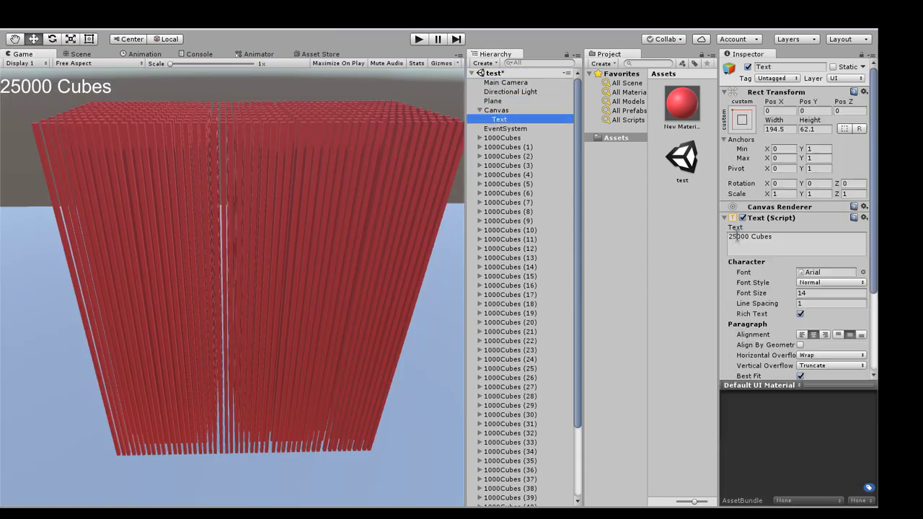
{"action": "left_click", "coordinate": [737, 236]}
{"action": "key", "text": "BackSpace"}
{"action": "key", "text": "BackSpace"}
{"action": "type", "text": "50"}
{"action": "left_click", "coordinate": [480, 110]}
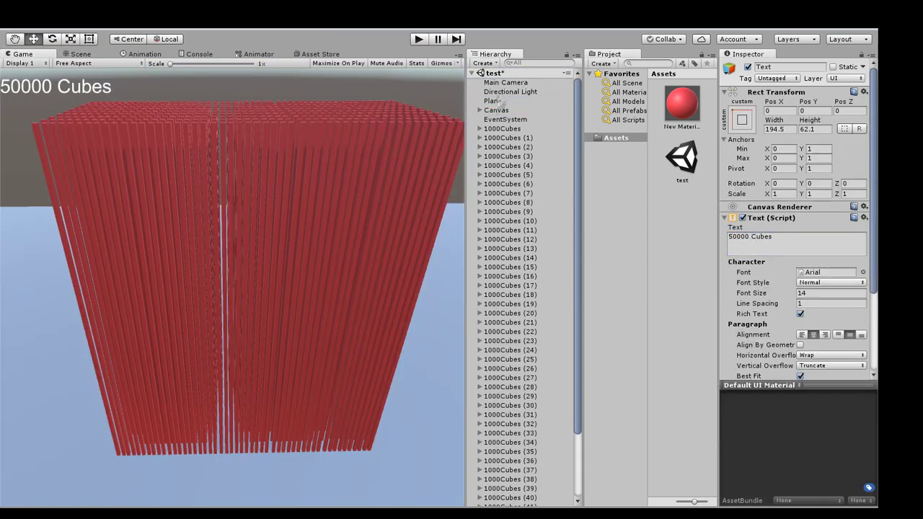
Move the Main Camera to position X -103, Y 118.4, then run and stop the 50000-cube simulation.
{"action": "left_click", "coordinate": [505, 82]}
{"action": "left_click_drag", "start_coordinate": [780, 104], "coordinate": [760, 106]}
{"action": "left_click", "coordinate": [421, 40]}
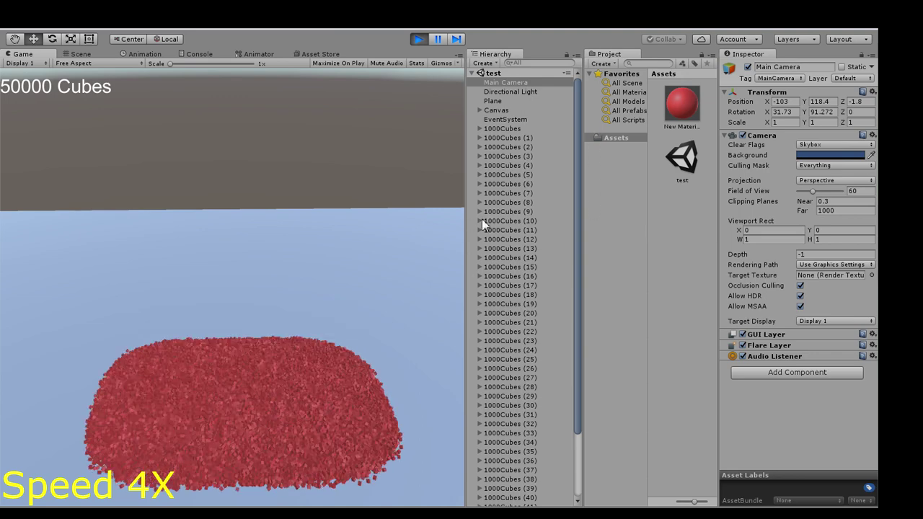
{"action": "left_click", "coordinate": [418, 39]}
Duplicate all fifty 1000Cubes groups and move the copies along X to form ten more rows beside them.
{"action": "left_click", "coordinate": [477, 129]}
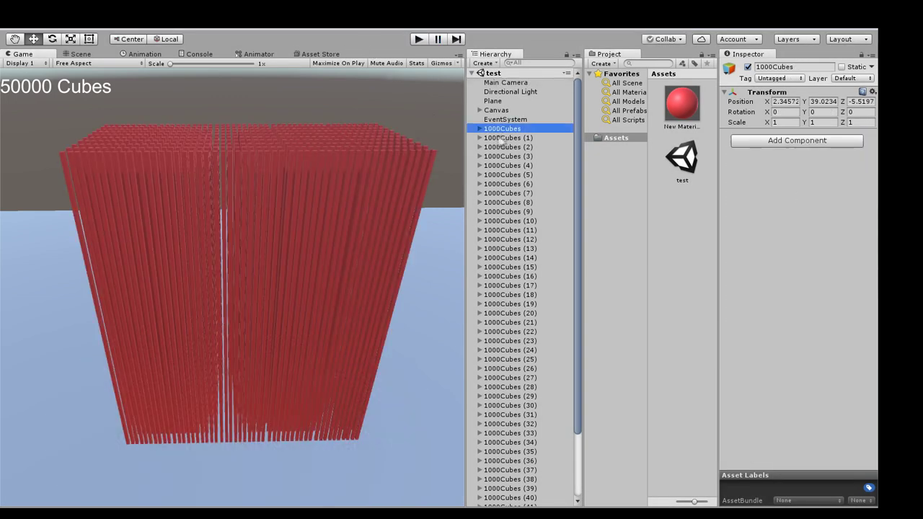
{"action": "scroll", "coordinate": [540, 243], "scroll_direction": "down", "scroll_amount": 2}
{"action": "left_click", "coordinate": [538, 502]}
{"action": "left_click", "coordinate": [87, 54]}
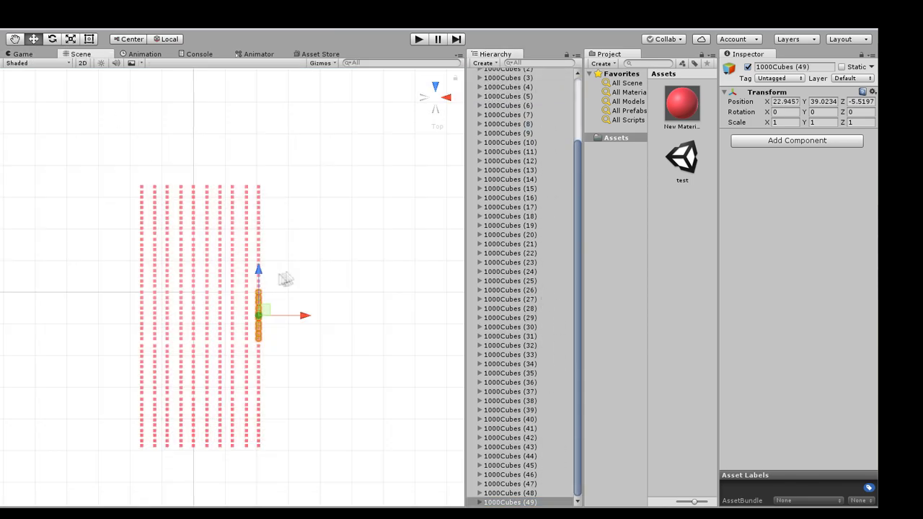
{"action": "scroll", "coordinate": [282, 275], "scroll_direction": "down", "scroll_amount": 1}
{"action": "scroll", "coordinate": [505, 216], "scroll_direction": "up", "scroll_amount": 2}
{"action": "left_click", "coordinate": [504, 130]}
{"action": "scroll", "coordinate": [519, 288], "scroll_direction": "down", "scroll_amount": 2}
{"action": "left_click", "coordinate": [538, 502], "text": "shift"}
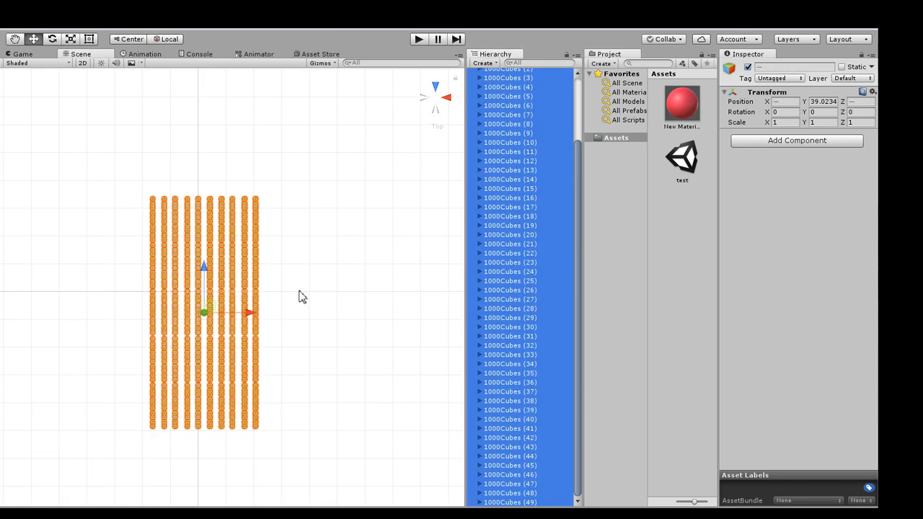
{"action": "key", "text": "ctrl+d"}
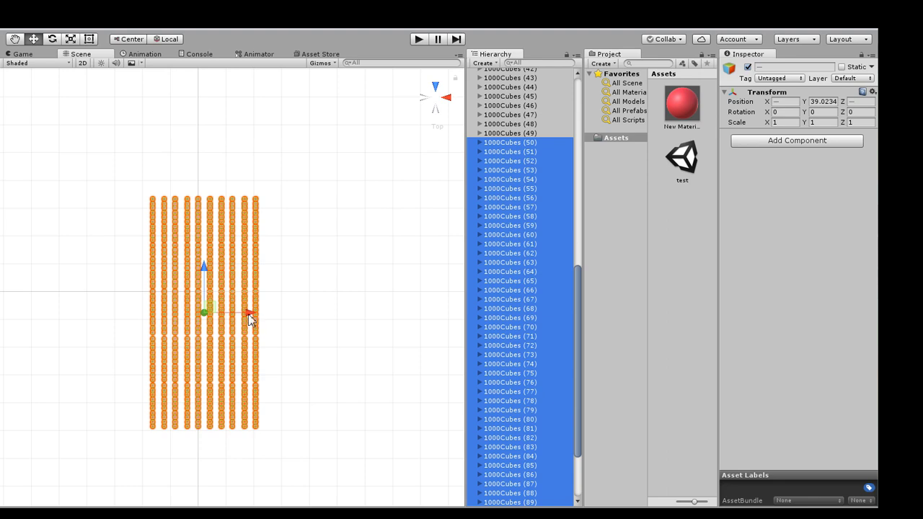
{"action": "left_click_drag", "start_coordinate": [248, 314], "coordinate": [370, 320]}
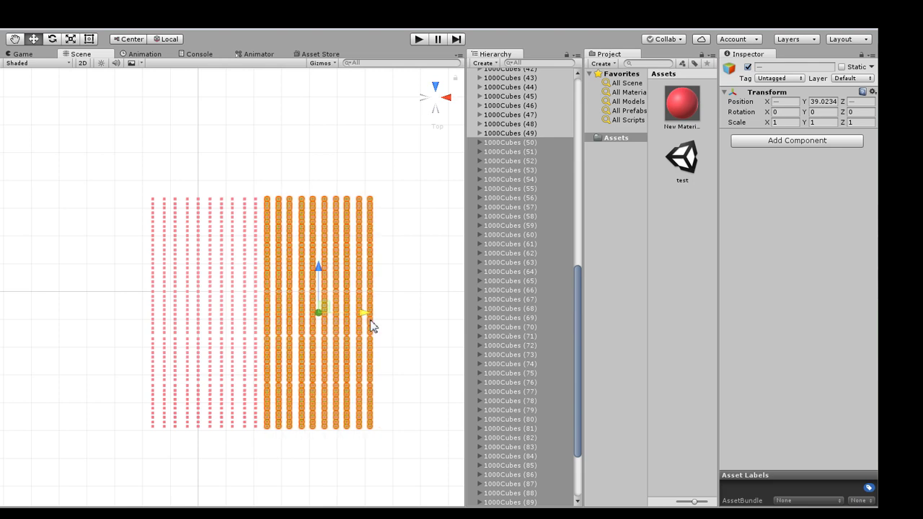
{"action": "left_click", "coordinate": [366, 137]}
Change the canvas text to "100 000 Cubes".
{"action": "left_click", "coordinate": [19, 52]}
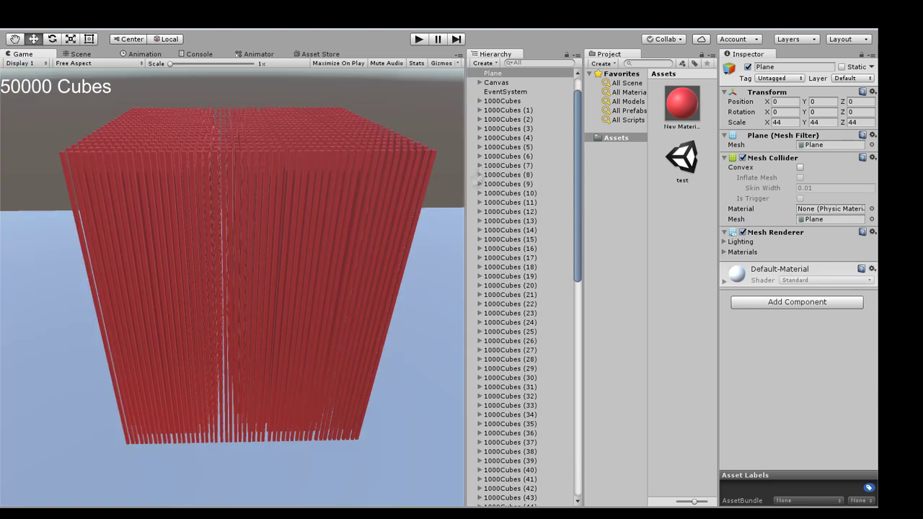
{"action": "left_click", "coordinate": [479, 83]}
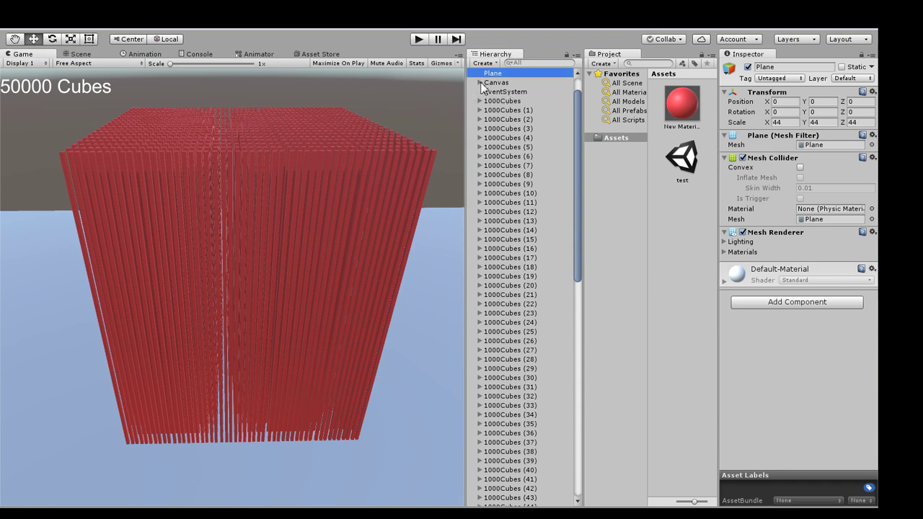
{"action": "left_click", "coordinate": [479, 82]}
{"action": "left_click", "coordinate": [501, 92]}
{"action": "left_click", "coordinate": [733, 238]}
{"action": "key", "text": "BackSpace"}
{"action": "type", "text": "100000 Cubes"}
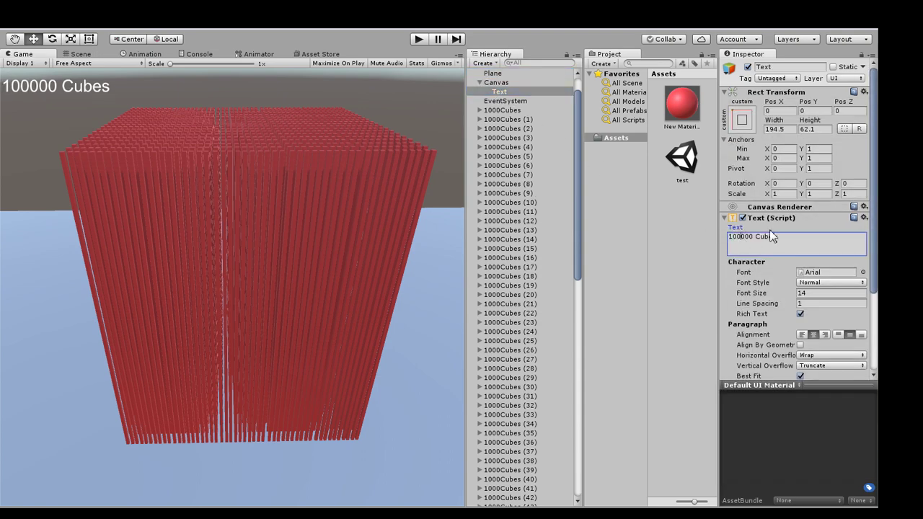
{"action": "left_click", "coordinate": [397, 106]}
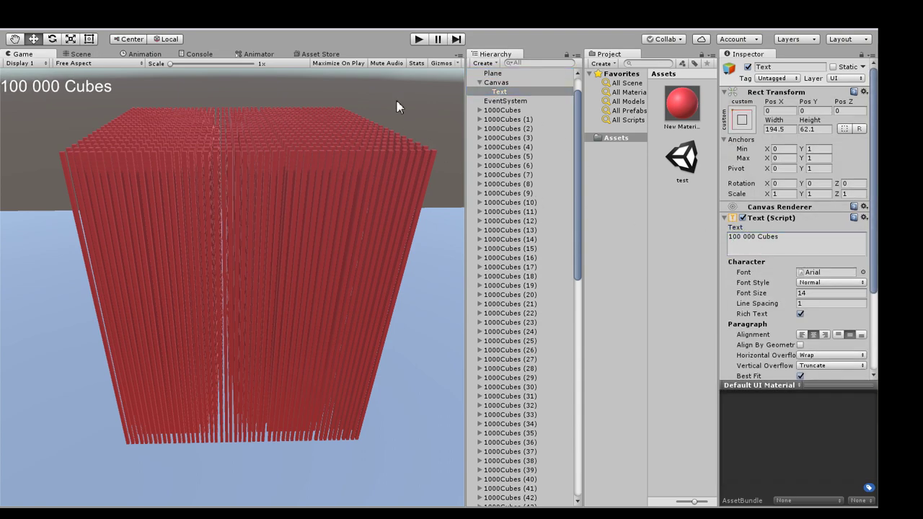
Examine the full block of cube columns from several perspective angles in the Scene view.
{"action": "left_click", "coordinate": [80, 55]}
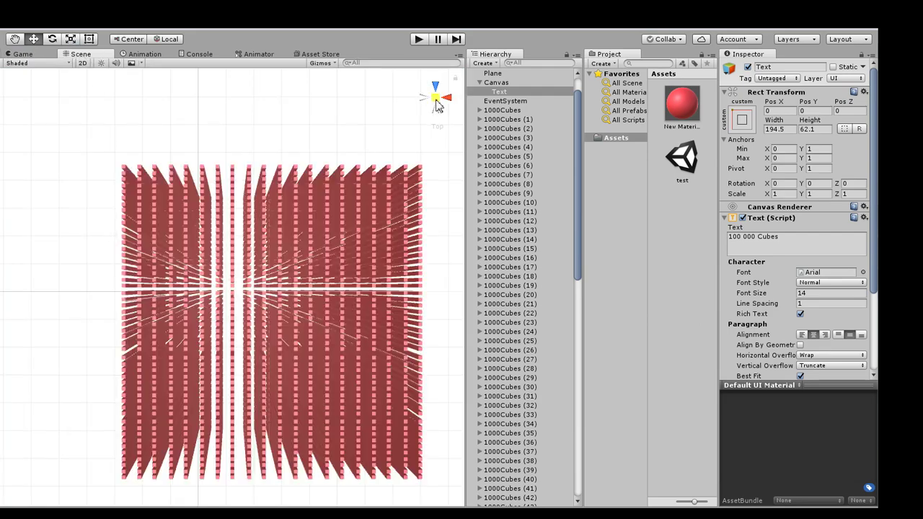
{"action": "scroll", "coordinate": [284, 260], "scroll_direction": "up", "scroll_amount": 5}
{"action": "left_click_drag", "start_coordinate": [285, 260], "coordinate": [348, 275], "text": "alt"}
{"action": "left_click_drag", "start_coordinate": [277, 276], "coordinate": [181, 258], "text": "alt"}
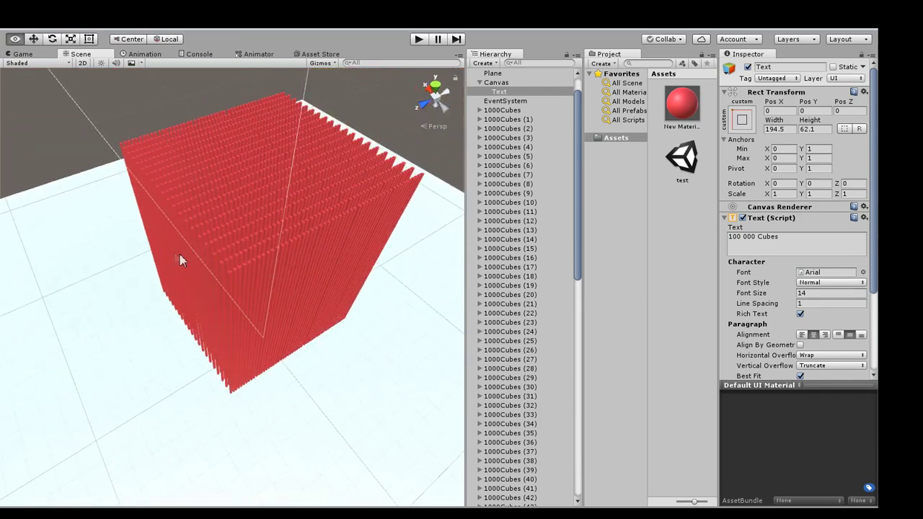
{"action": "left_click_drag", "start_coordinate": [293, 301], "coordinate": [315, 236], "text": "alt"}
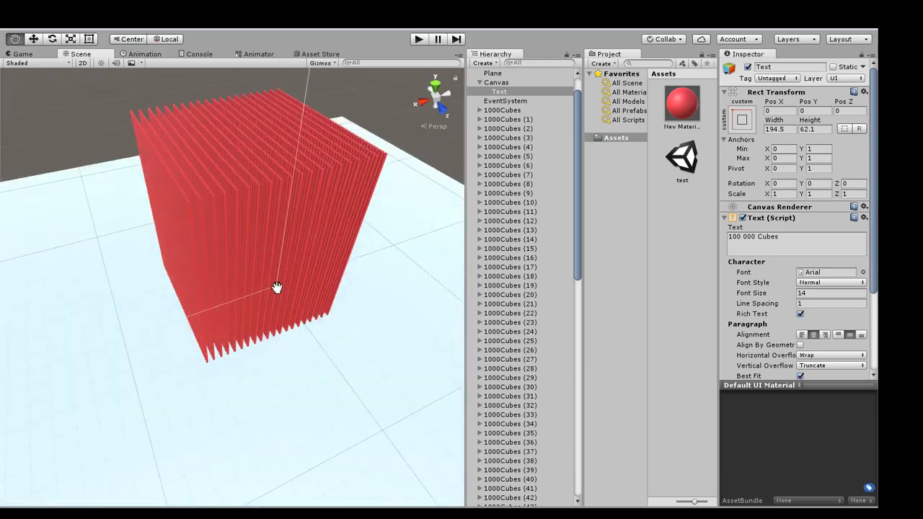
{"action": "left_click_drag", "start_coordinate": [276, 286], "coordinate": [298, 254], "text": "alt"}
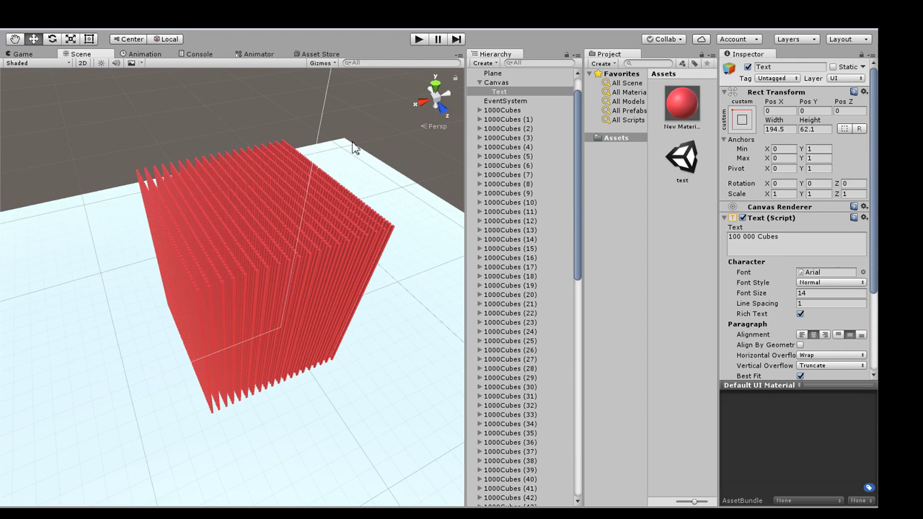
{"action": "left_click", "coordinate": [23, 55]}
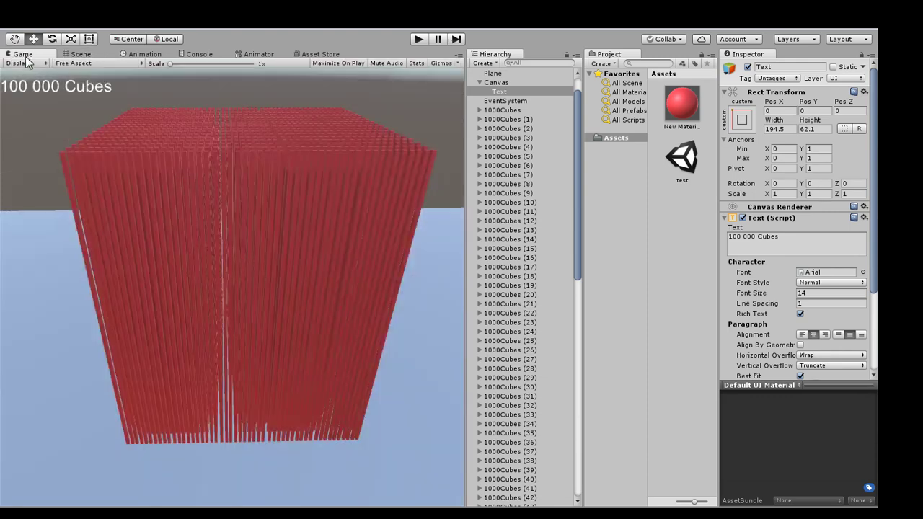
Show the rendering statistics over the Game view and run the 100 000-cube simulation.
{"action": "left_click", "coordinate": [416, 63]}
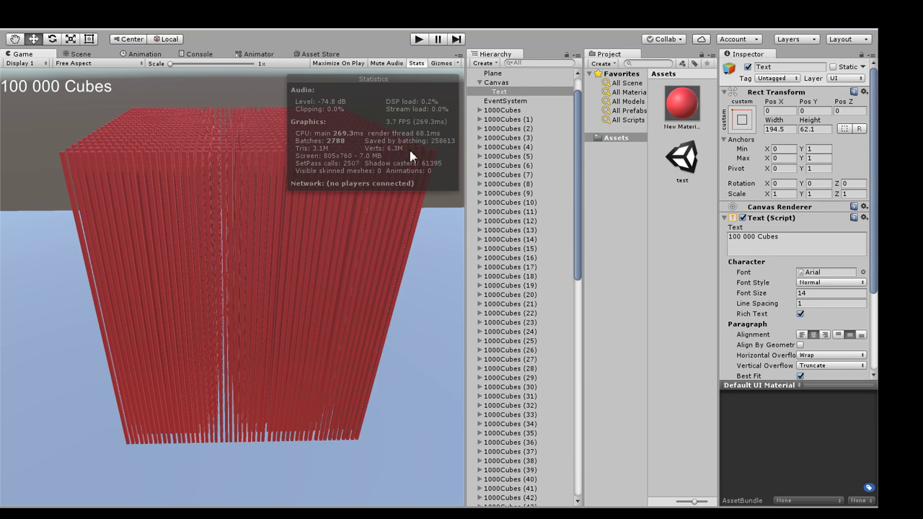
{"action": "left_click", "coordinate": [418, 39]}
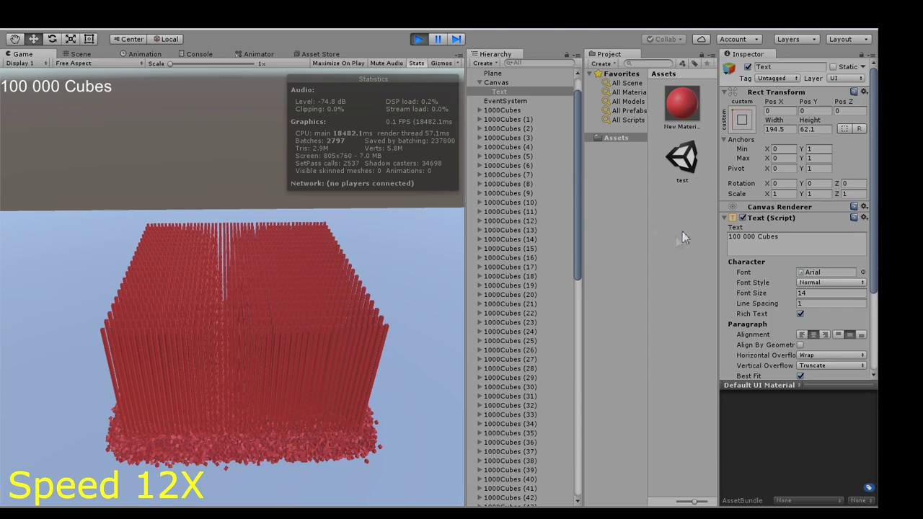
{"action": "key", "text": "alt+Tab"}
{"action": "left_click", "coordinate": [822, 60]}
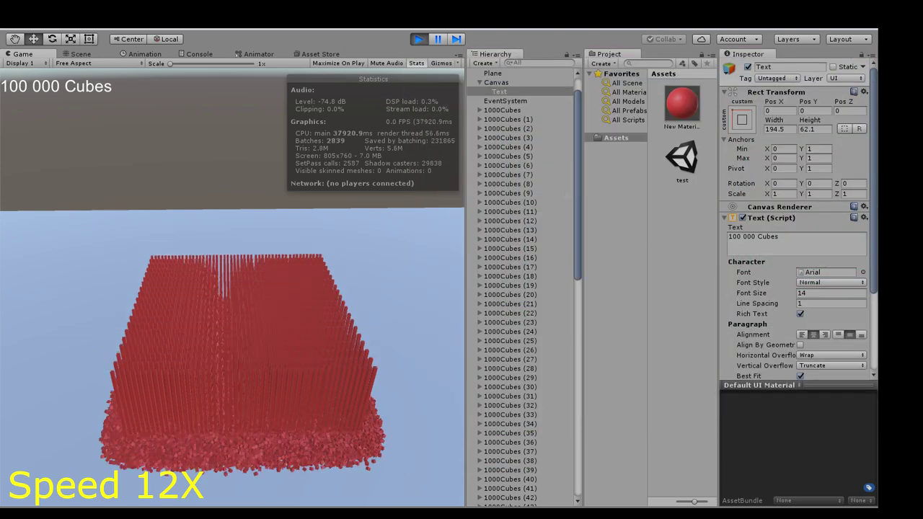